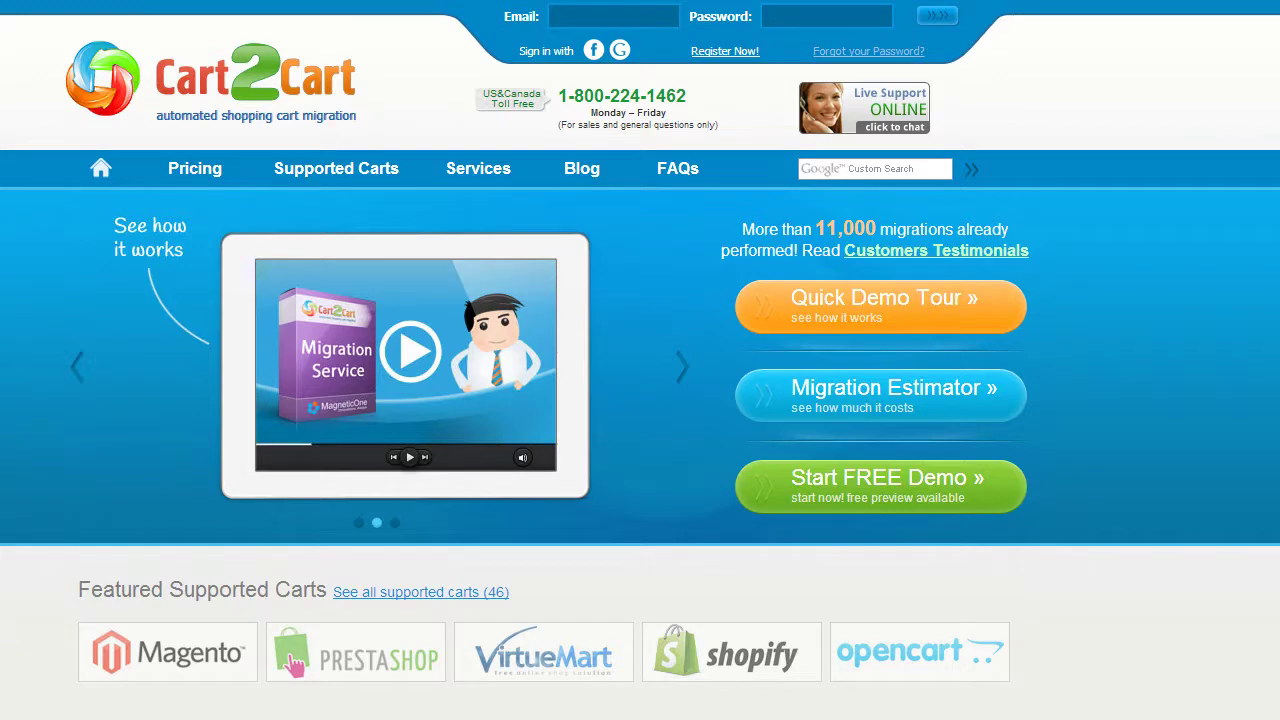
# Register a new Cart2Cart account with an email, full name and password, accepting the Terms Of Service.
pyautogui.click(727, 51)
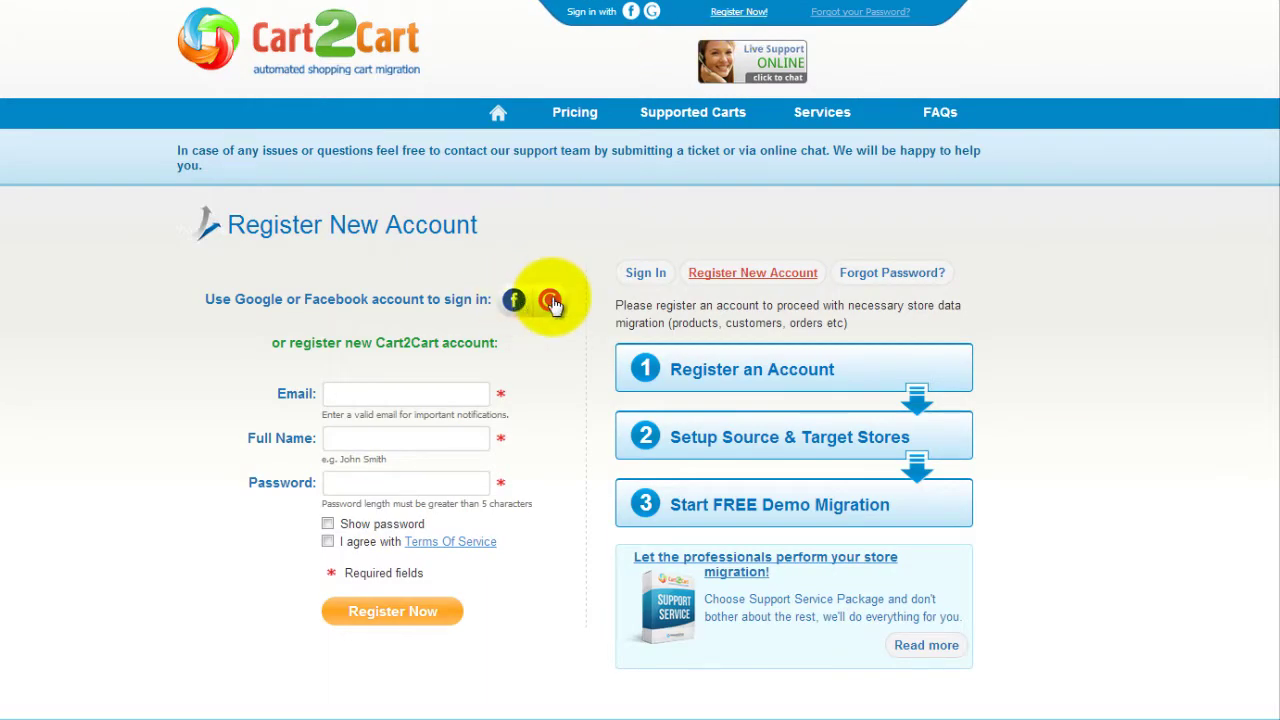
pyautogui.click(463, 393)
pyautogui.write('your@email.com')
pyautogui.press('Tab')
pyautogui.write('John Smith')
pyautogui.press('Tab')
pyautogui.write('123456123456789')
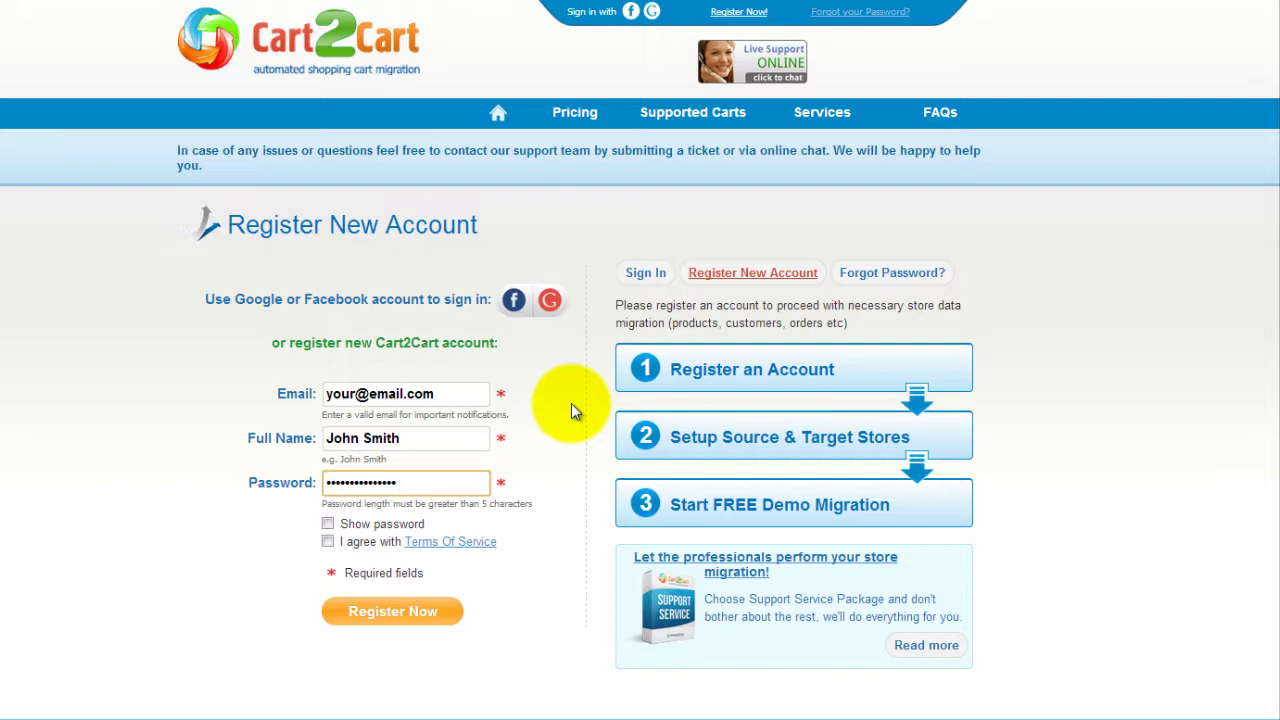
pyautogui.click(329, 541)
pyautogui.click(390, 612)
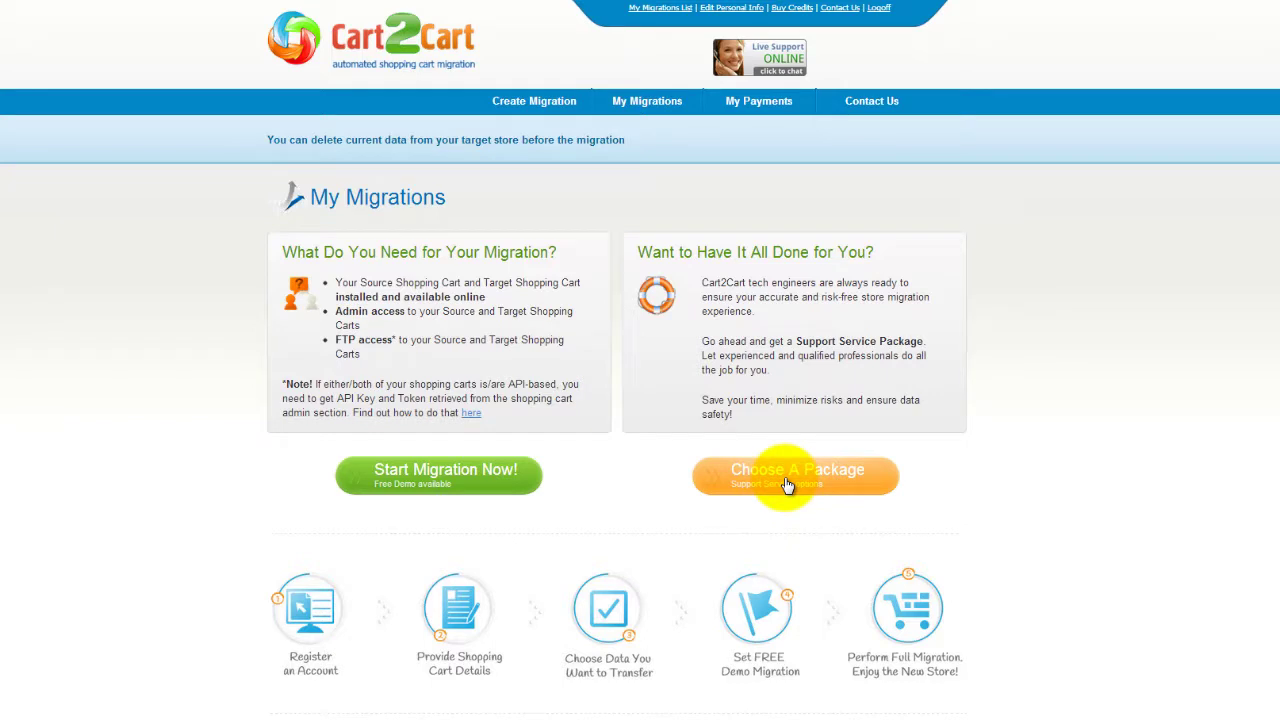
# Start a new migration from the My Migrations page.
pyautogui.click(483, 487)
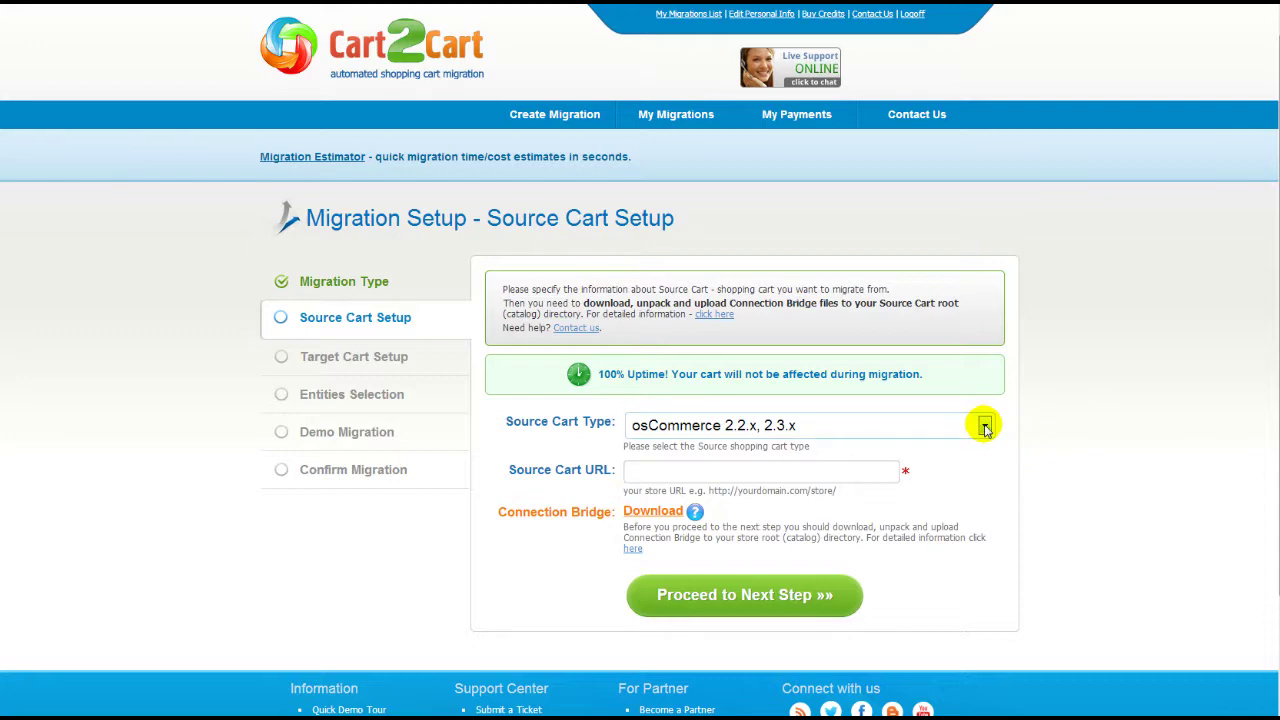
pyautogui.click(985, 428)
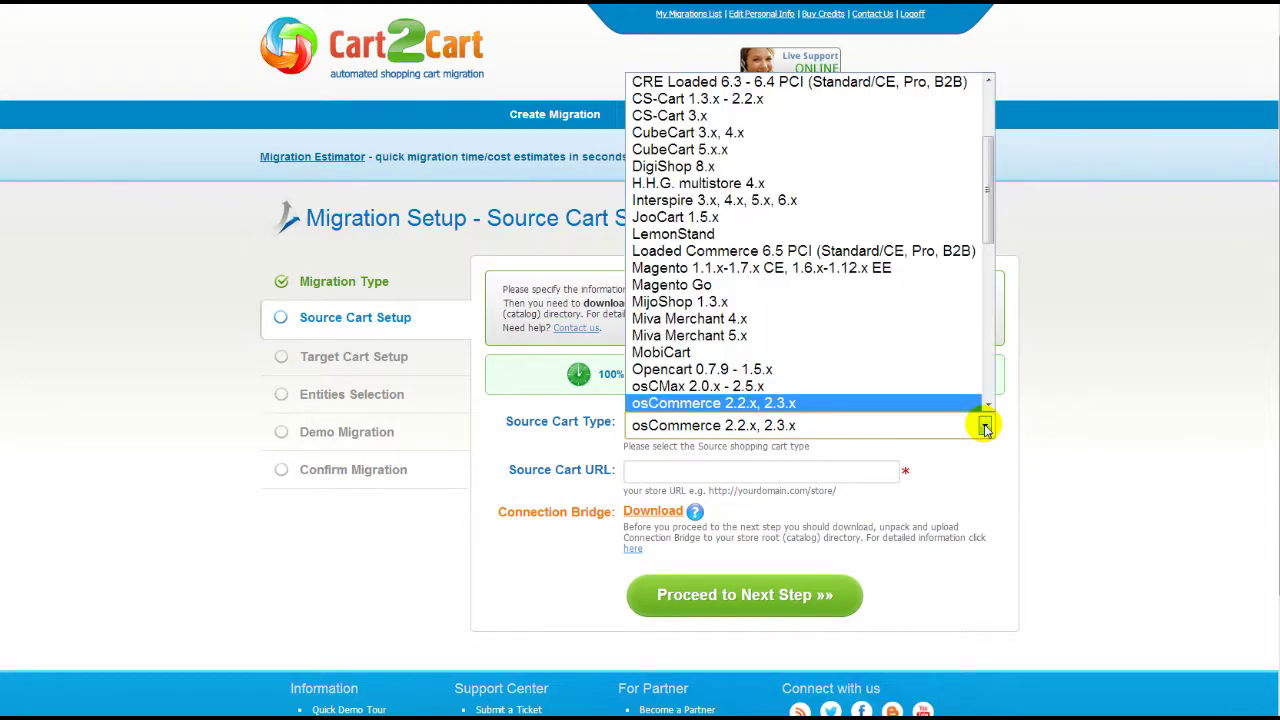
pyautogui.click(955, 269)
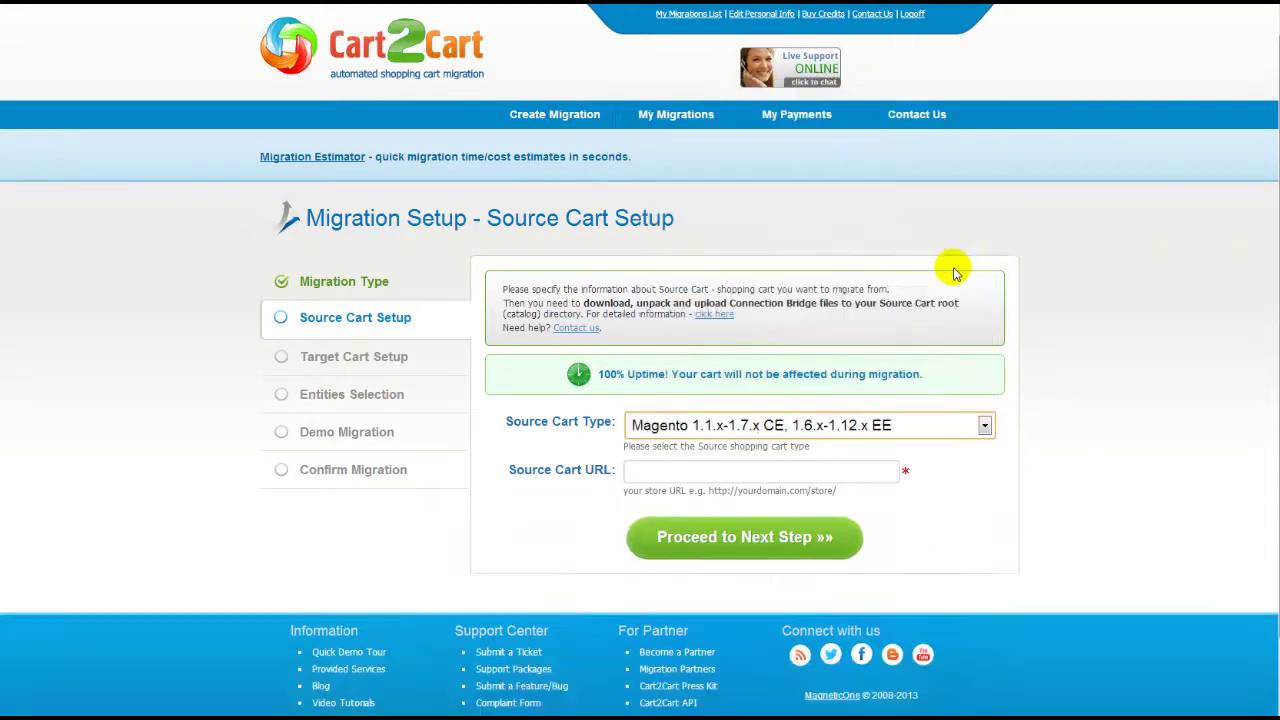
pyautogui.click(786, 470)
pyautogui.write('www.your-source-magento-store.com')
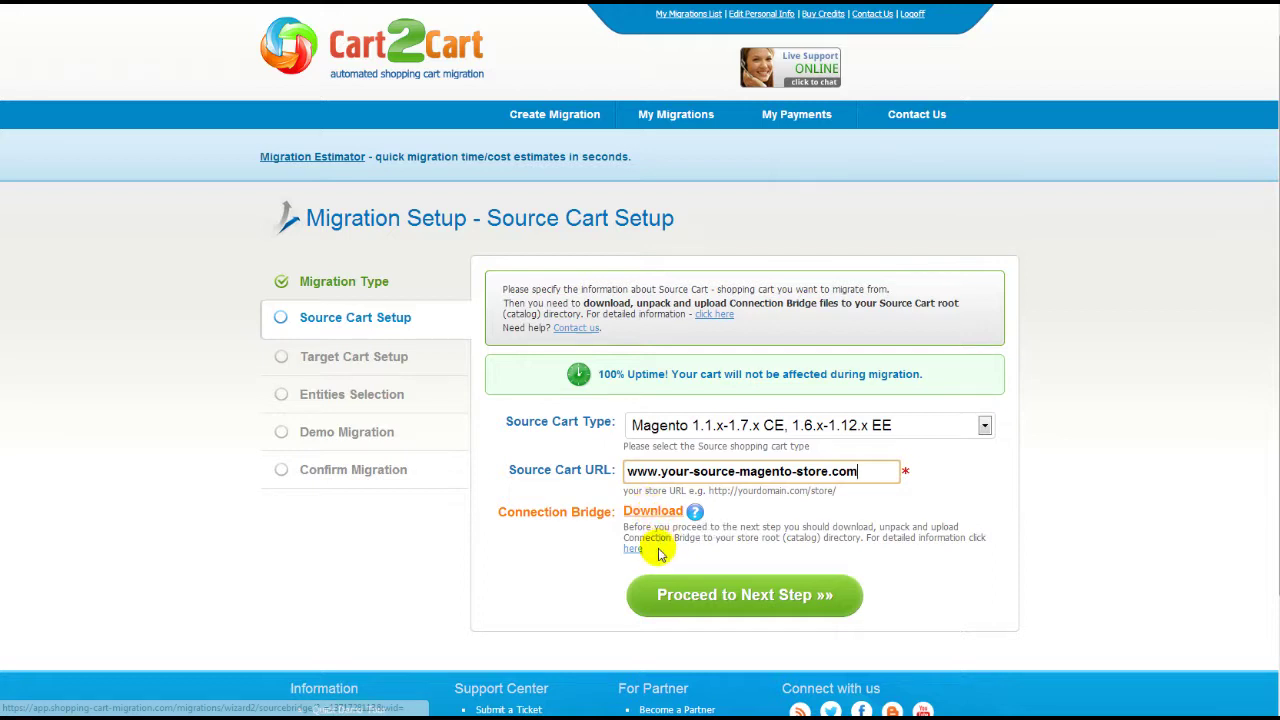
# Read the Connection Bridge help page, then submit the source cart details.
pyautogui.click(634, 549)
pyautogui.scroll(-3, 640, 400)
pyautogui.scroll(-1, 890, 320)
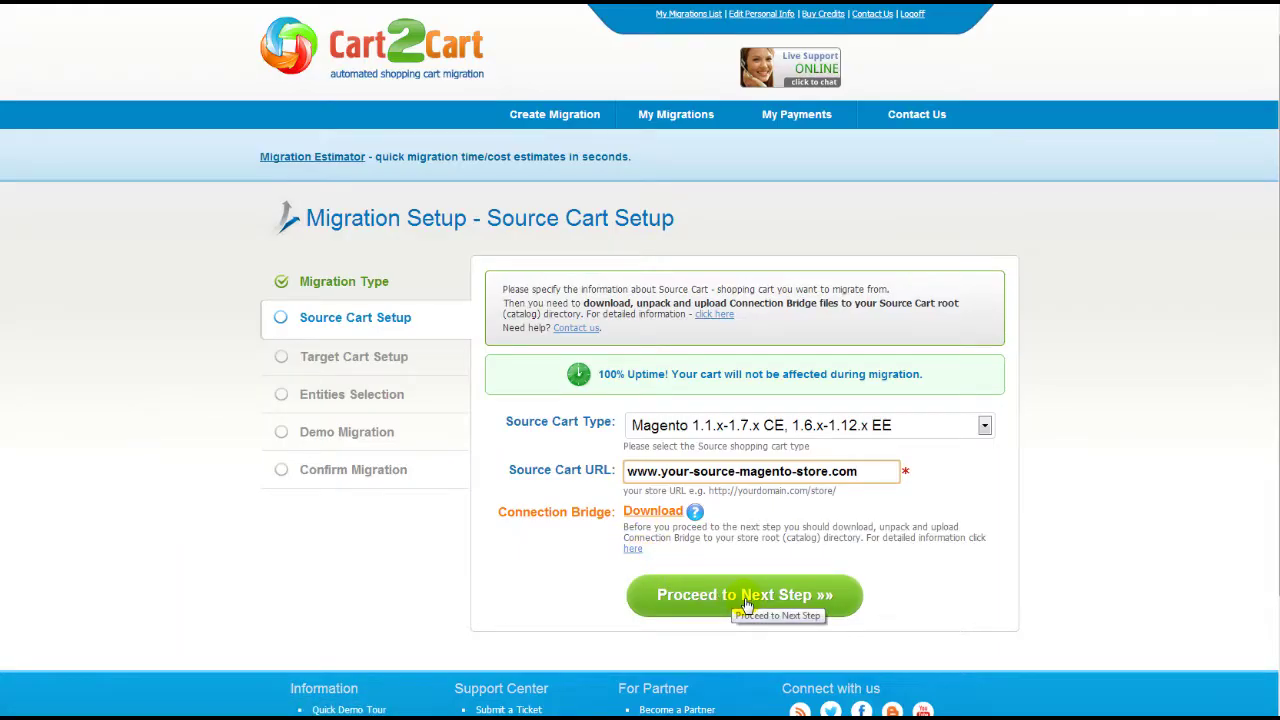
pyautogui.click(745, 604)
pyautogui.click(984, 369)
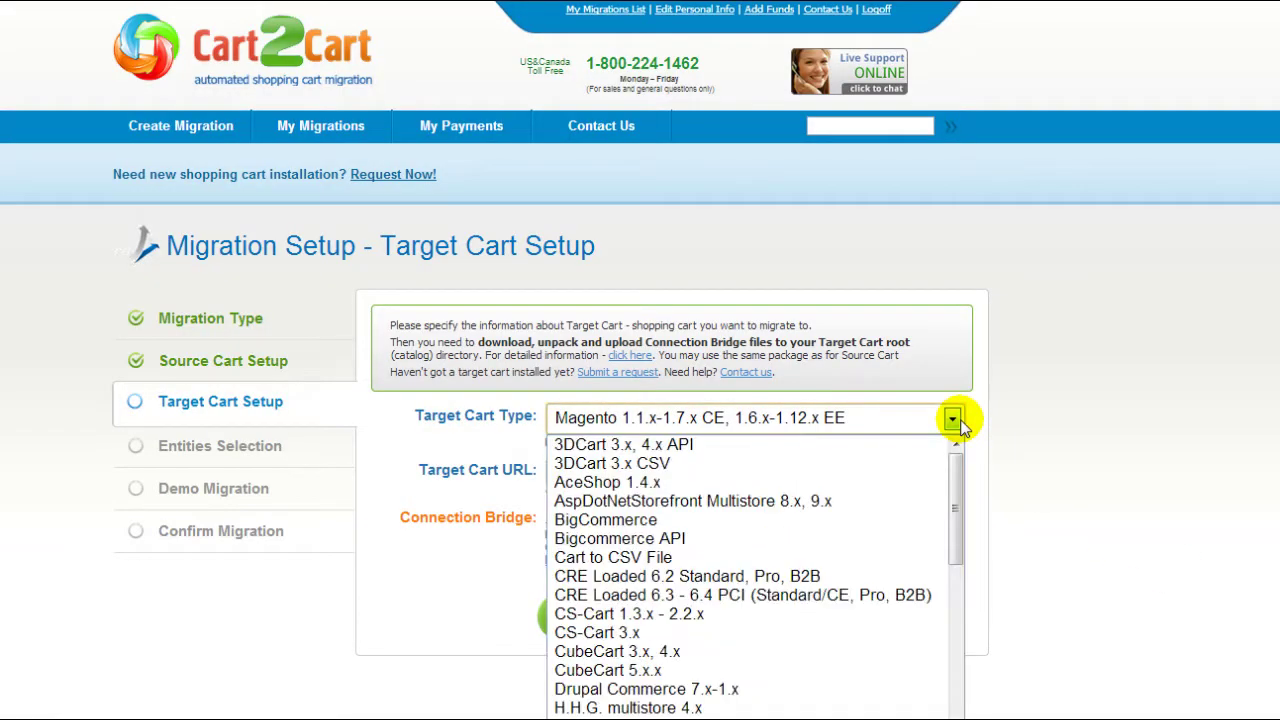
pyautogui.scroll(-20, 920, 503)
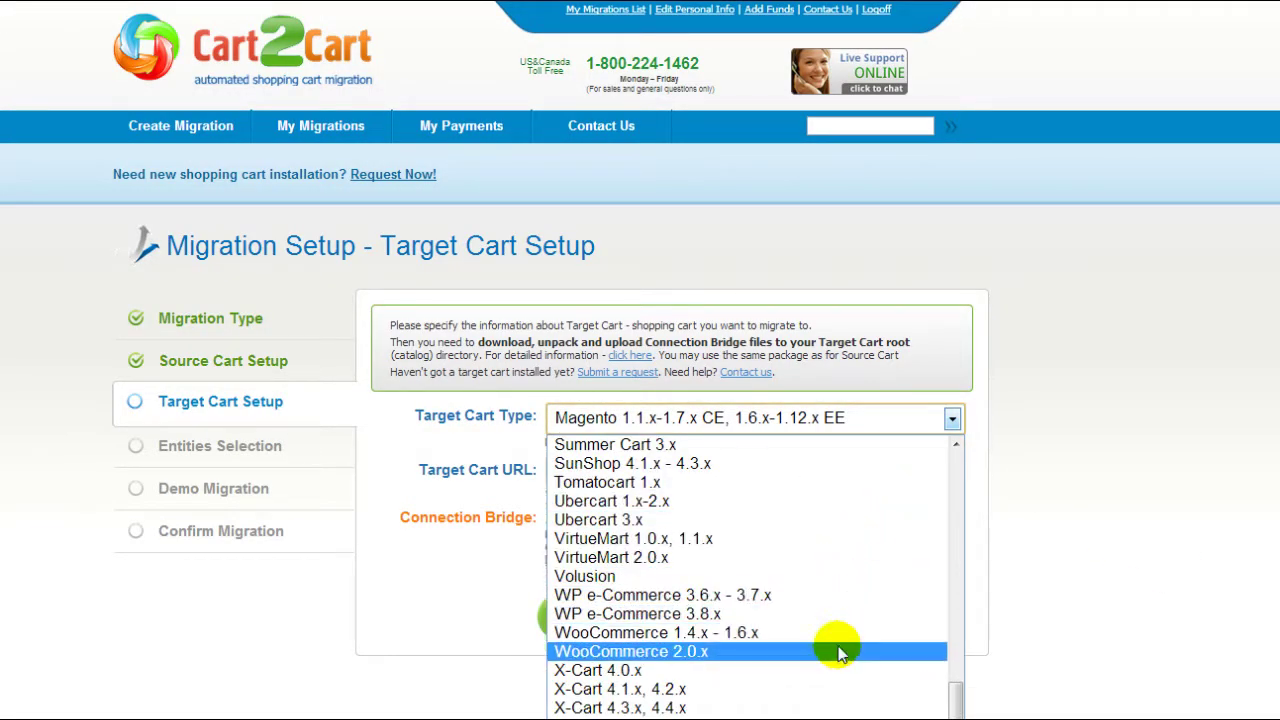
pyautogui.click(842, 650)
pyautogui.click(821, 471)
pyautogui.write('www')
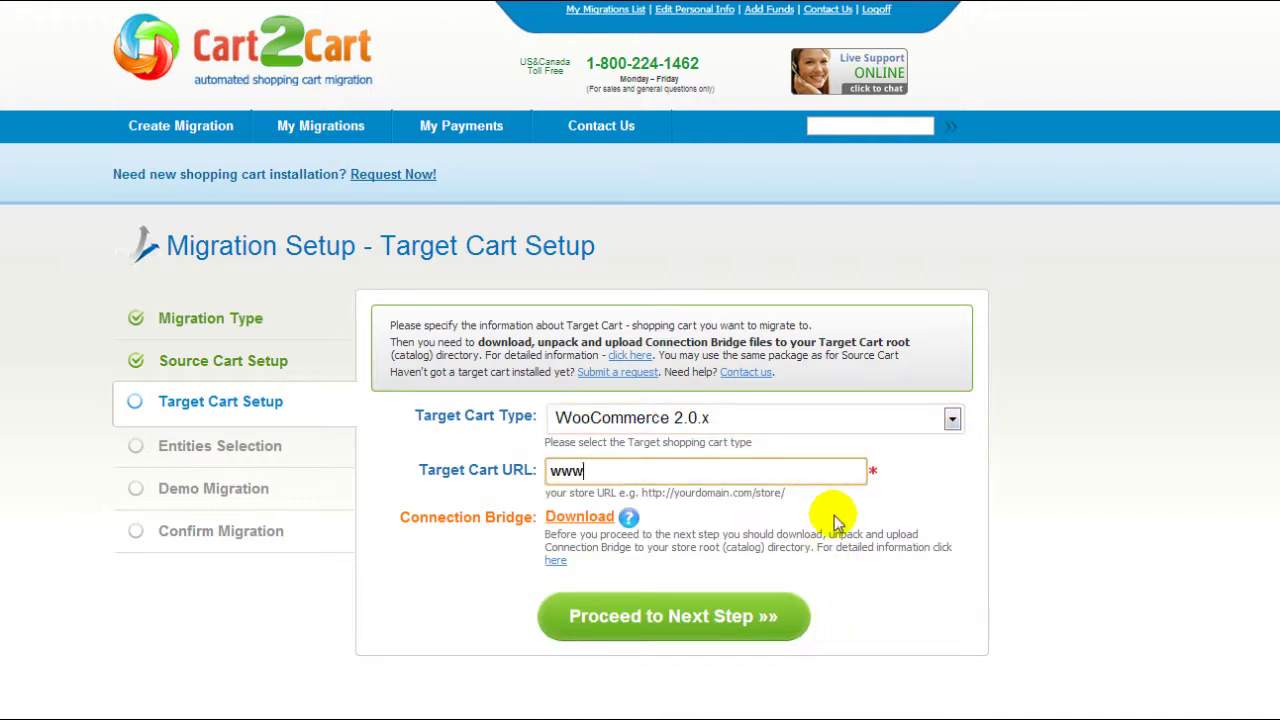
pyautogui.write('.your-target-wooc')
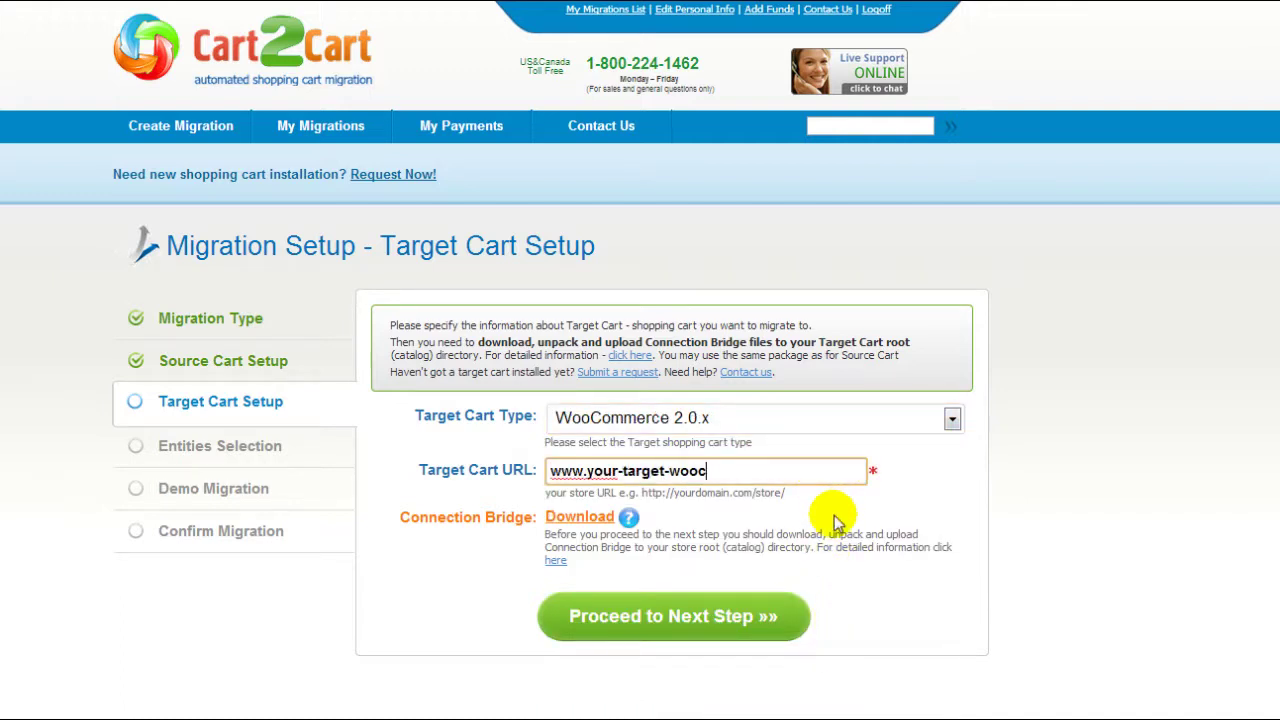
pyautogui.write('ommerce-store.com')
pyautogui.click(835, 520)
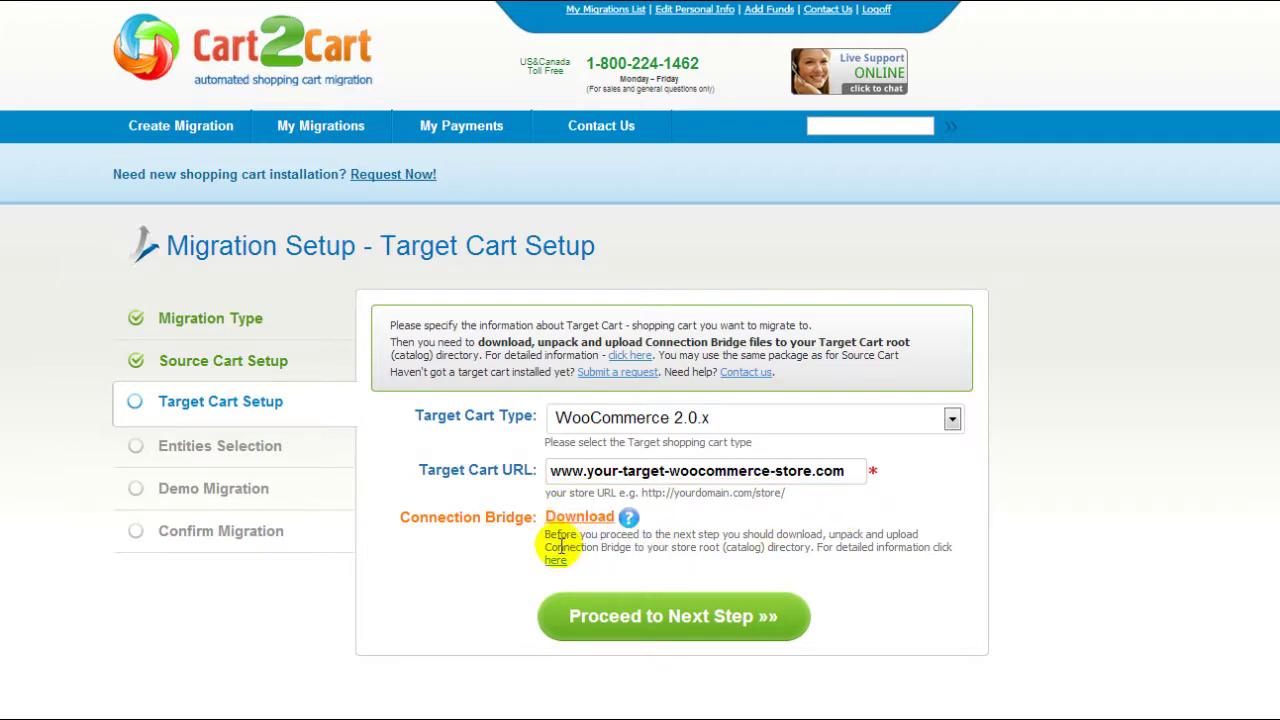
pyautogui.click(651, 612)
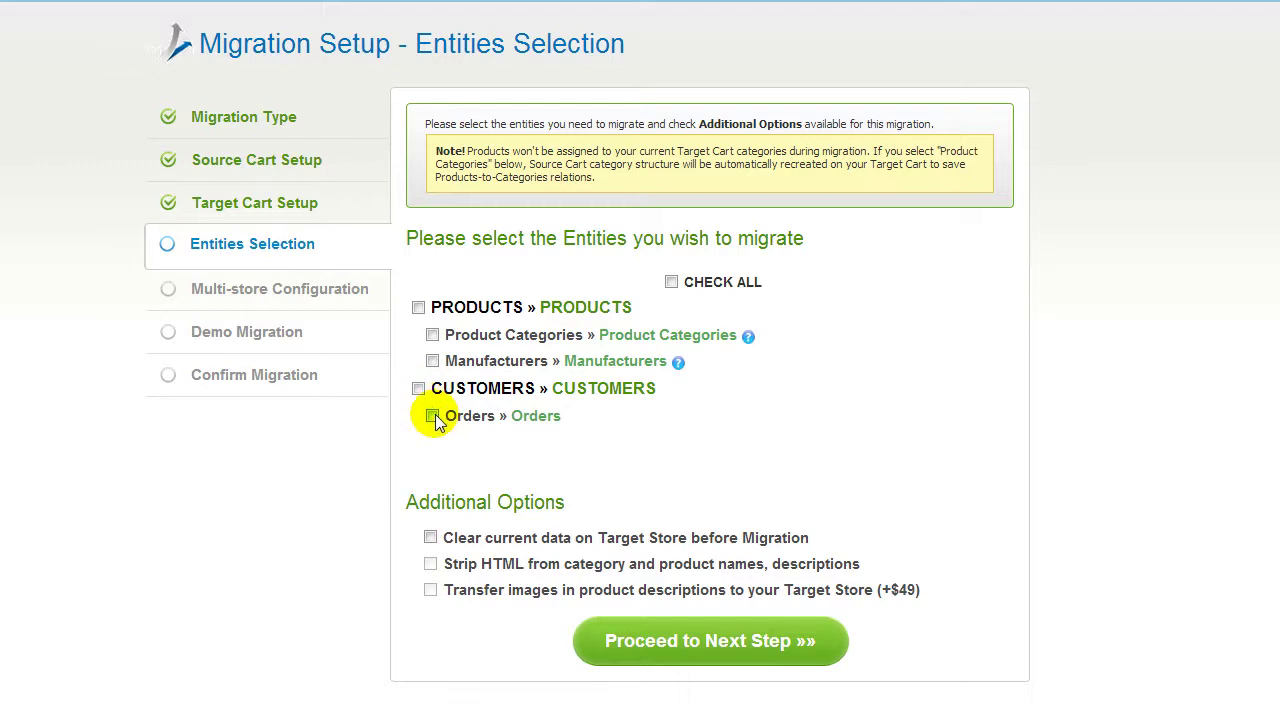
# Select all entities with CHECK ALL and proceed to multi-store configuration.
pyautogui.click(671, 283)
pyautogui.click(618, 636)
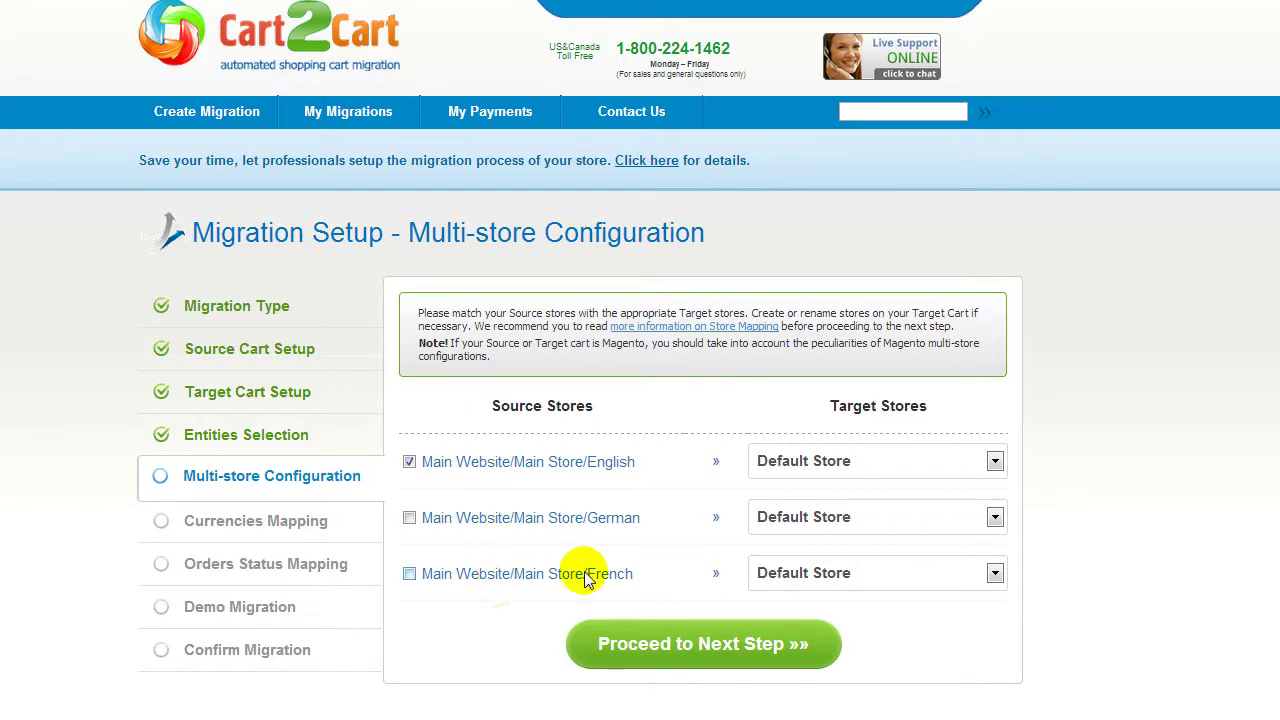
# Map the English store to Default Store, include the German store view, and proceed.
pyautogui.click(994, 462)
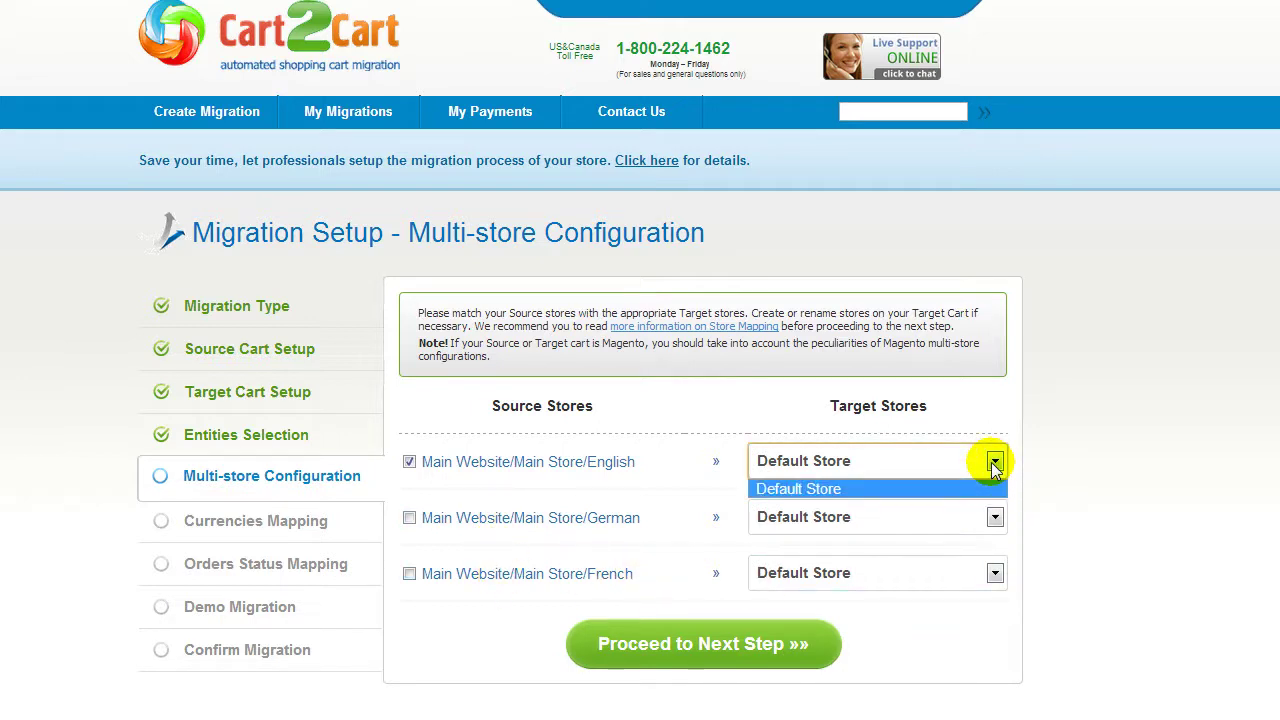
pyautogui.click(995, 466)
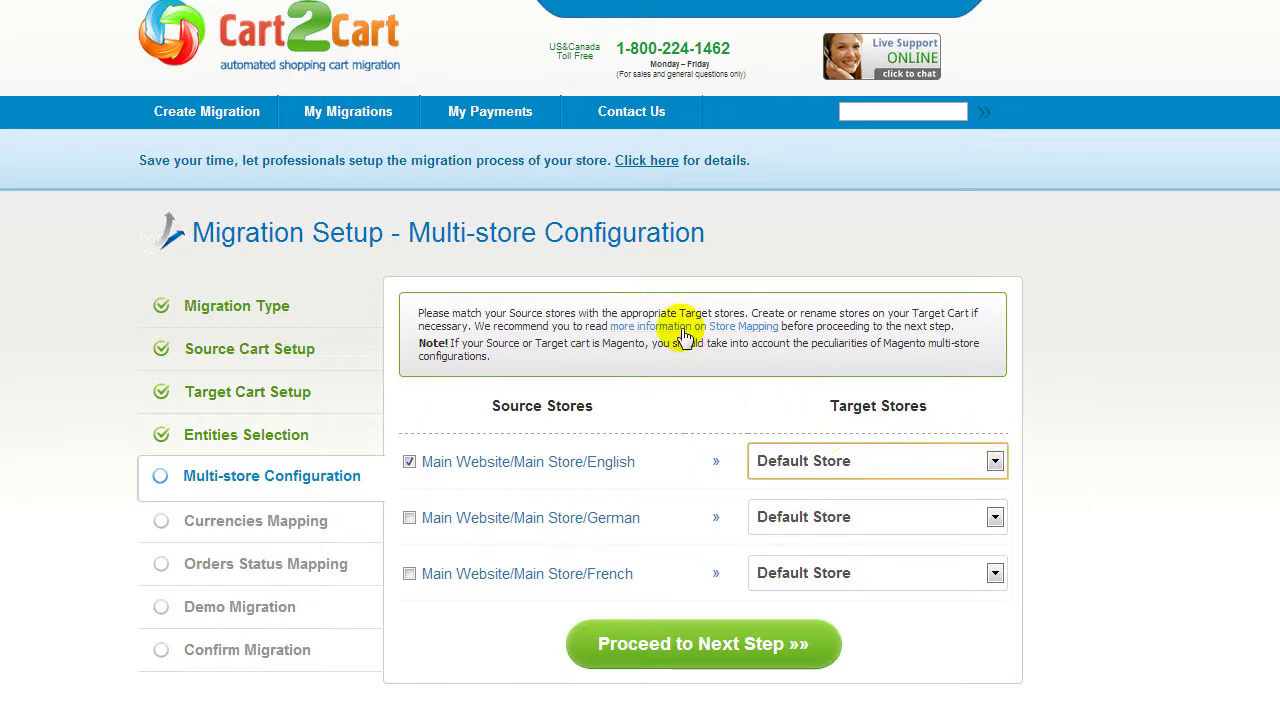
pyautogui.click(409, 517)
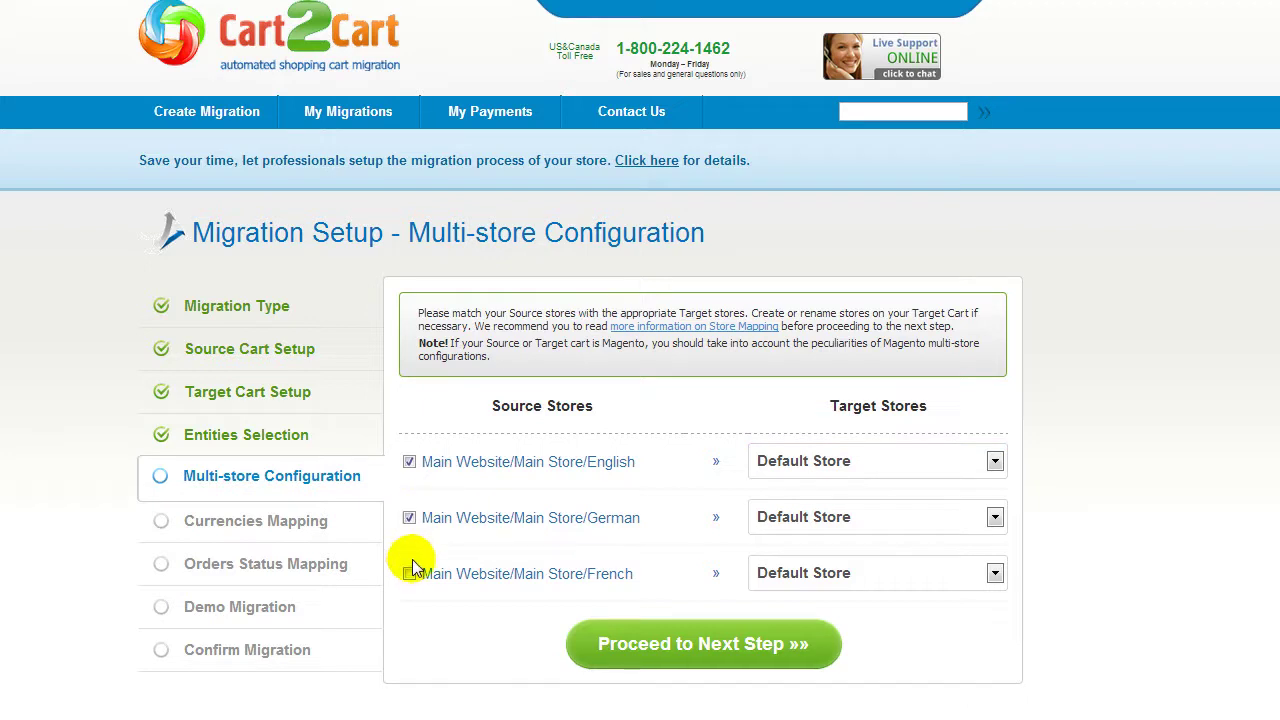
pyautogui.click(709, 645)
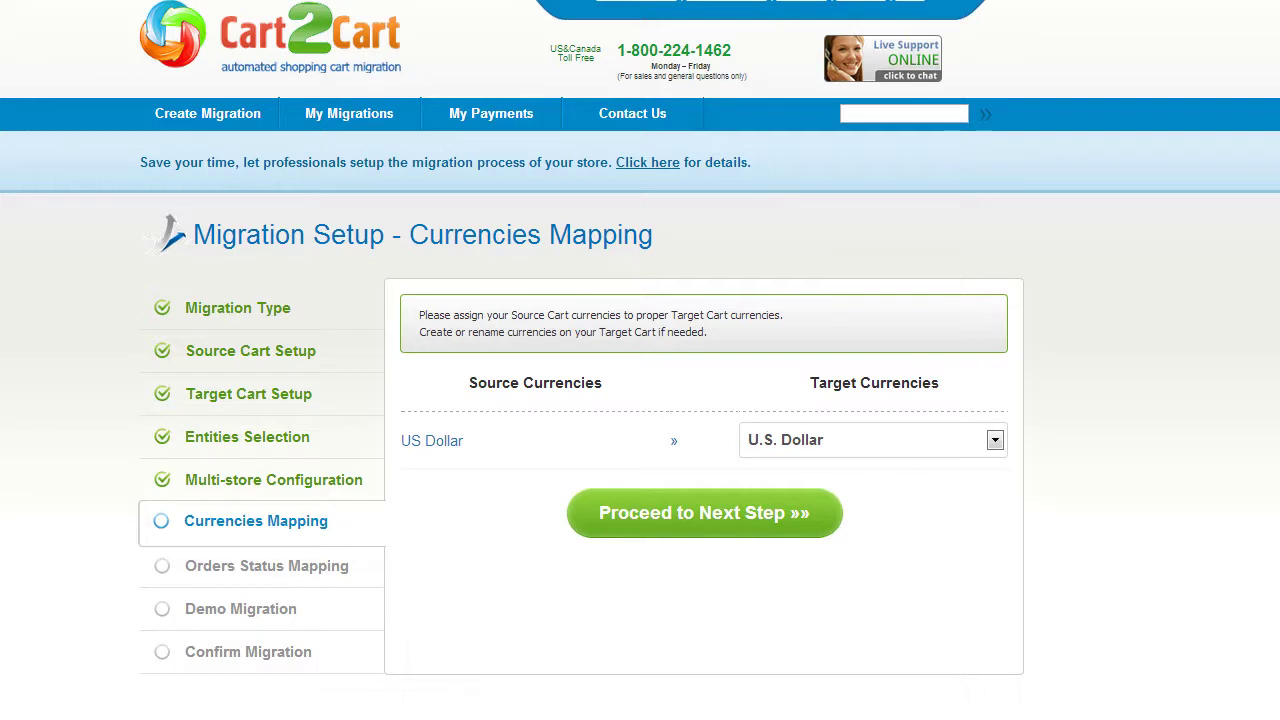
# Keep U.S. Dollar as the target currency for US Dollar and proceed.
pyautogui.click(995, 440)
pyautogui.click(925, 468)
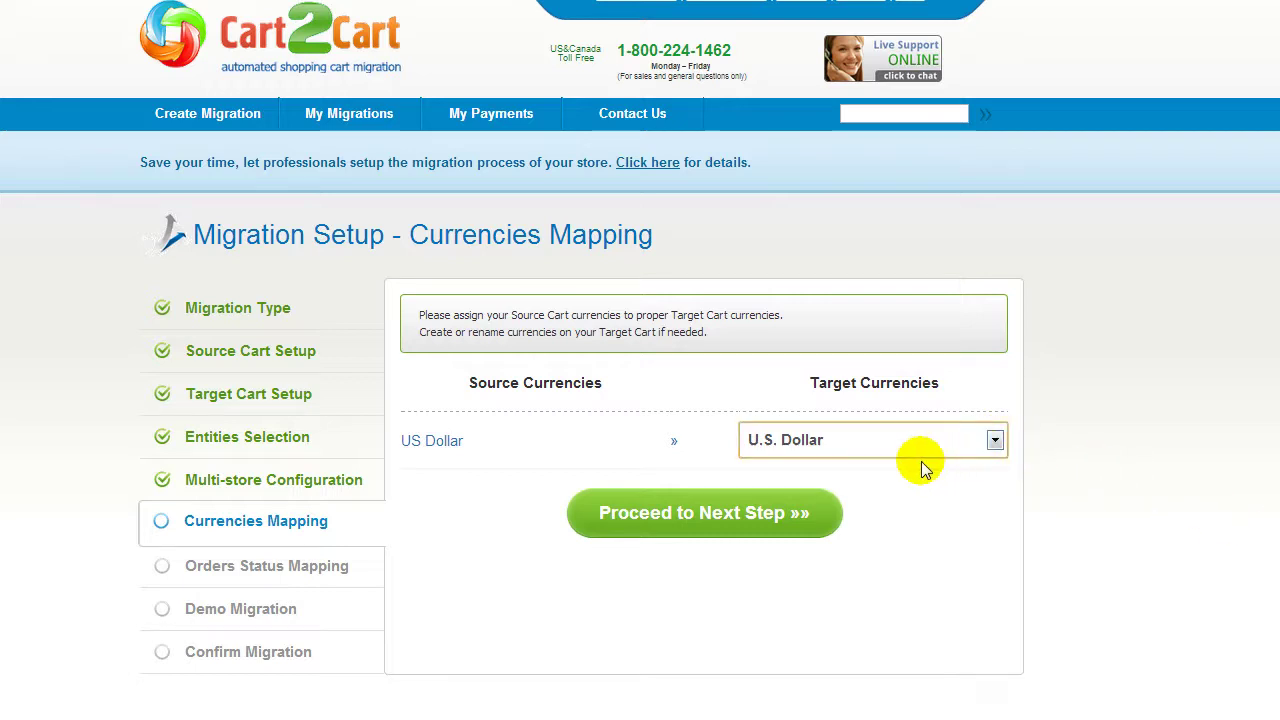
pyautogui.click(791, 514)
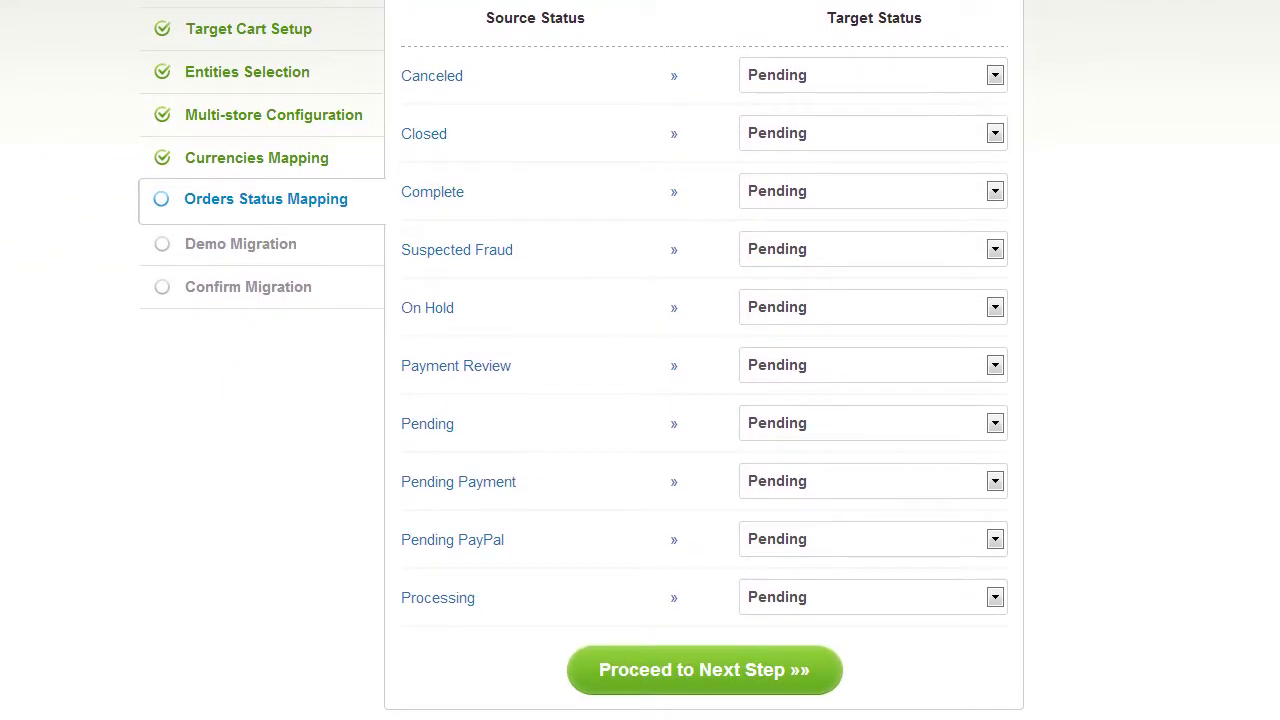
# Map order statuses Canceled→Cancelled, Closed→Failed, Complete→Completed and proceed to the demo.
pyautogui.click(993, 76)
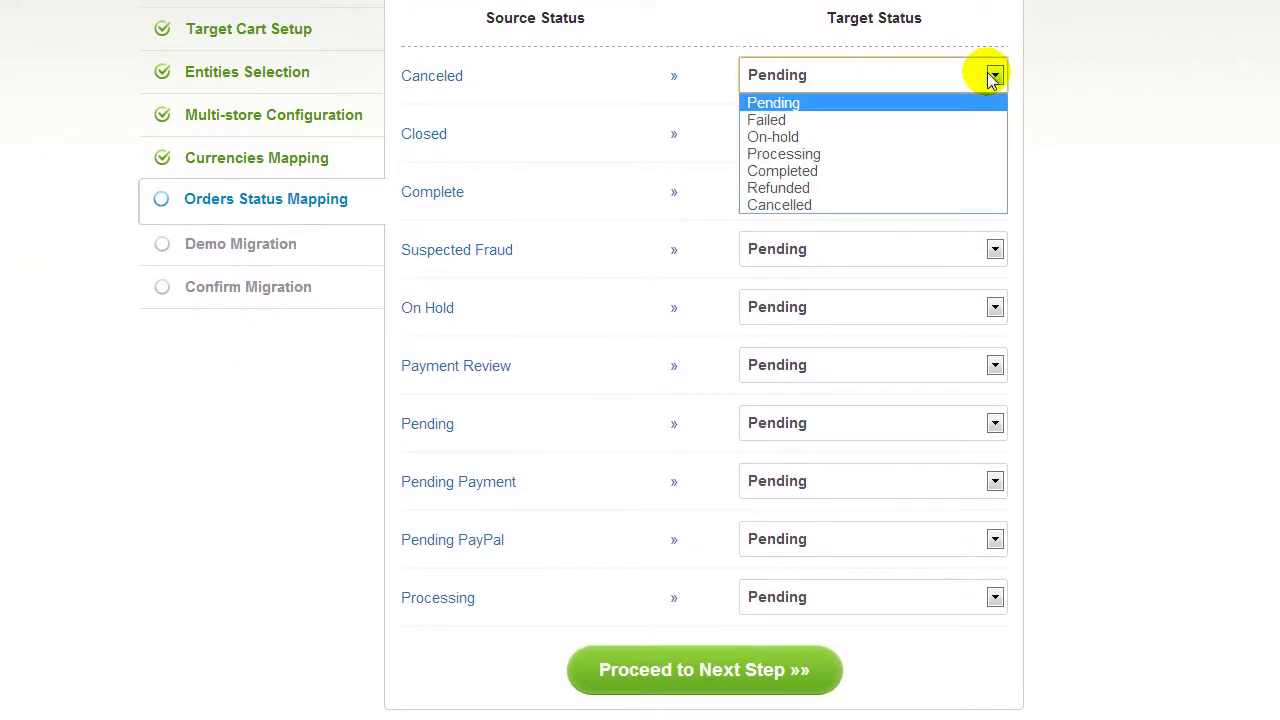
pyautogui.click(927, 204)
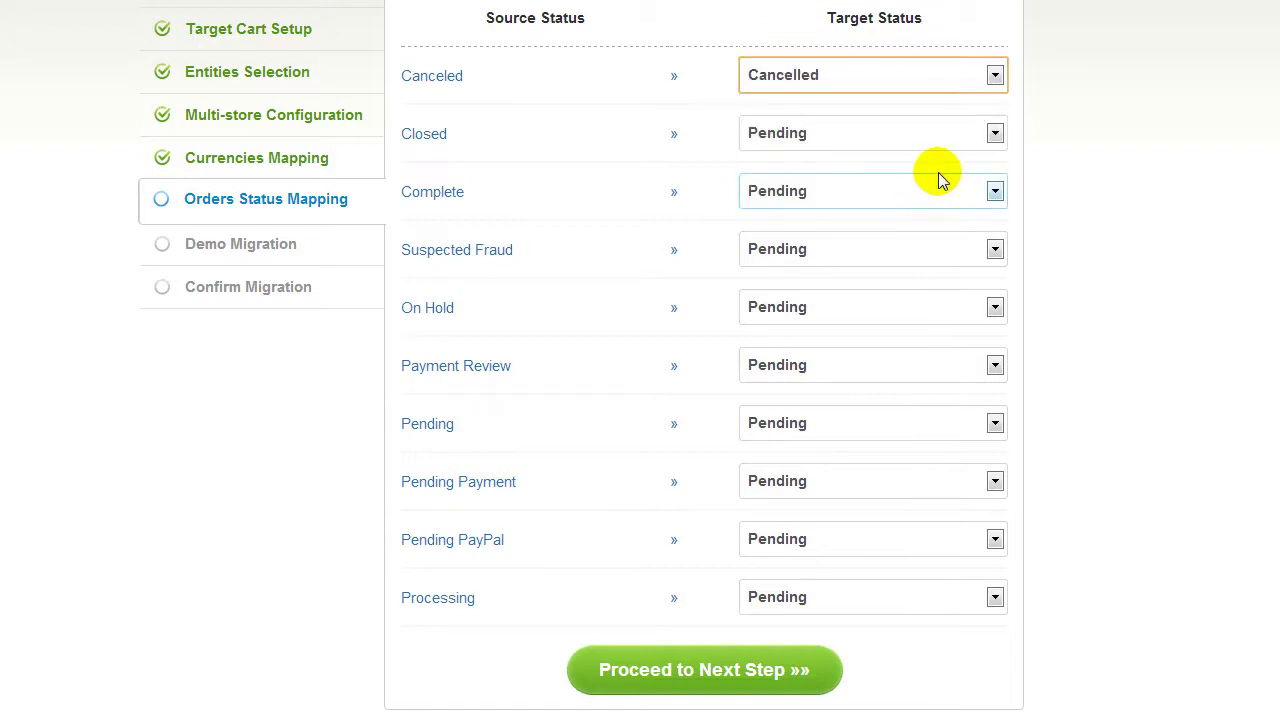
pyautogui.click(962, 137)
pyautogui.click(929, 179)
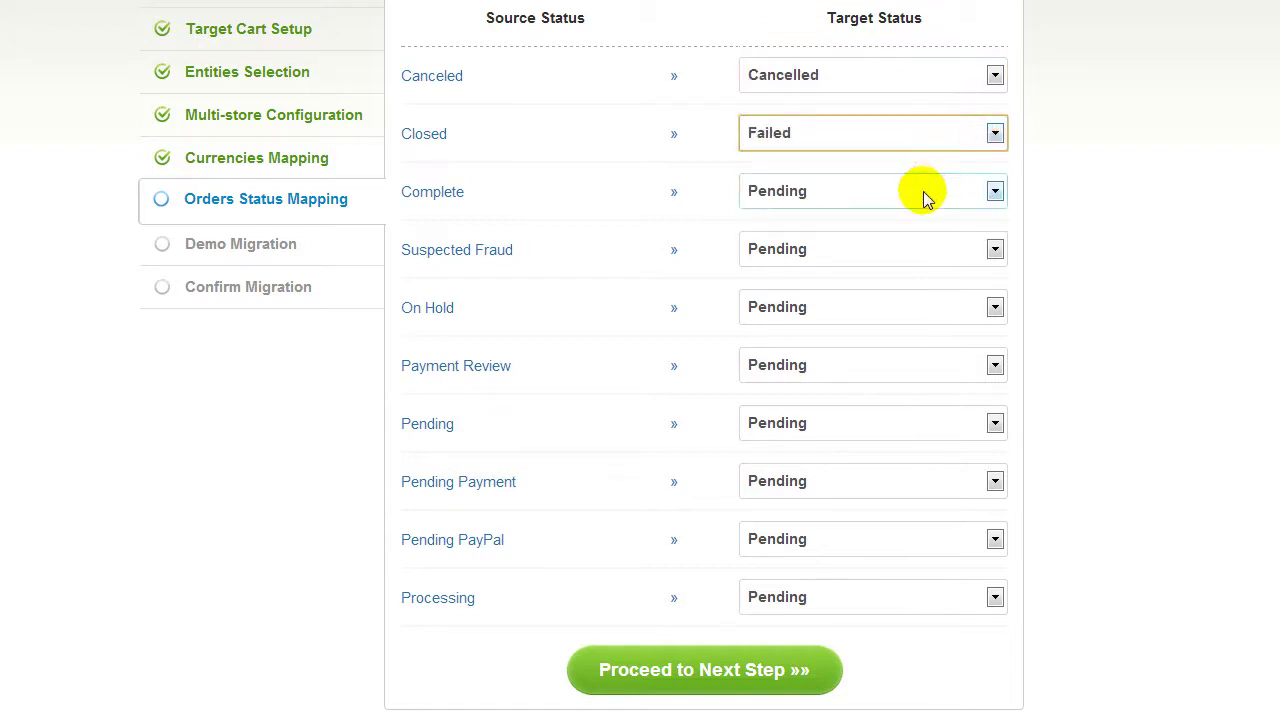
pyautogui.click(920, 194)
pyautogui.click(891, 287)
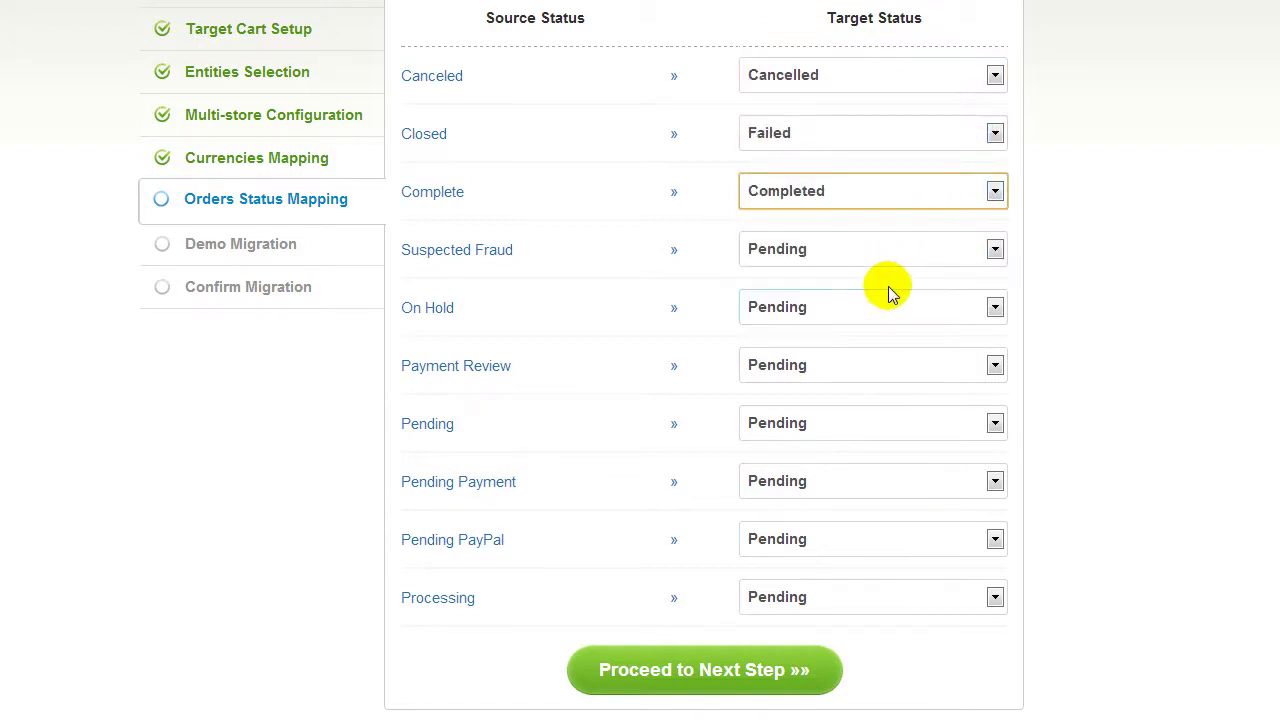
pyautogui.click(720, 665)
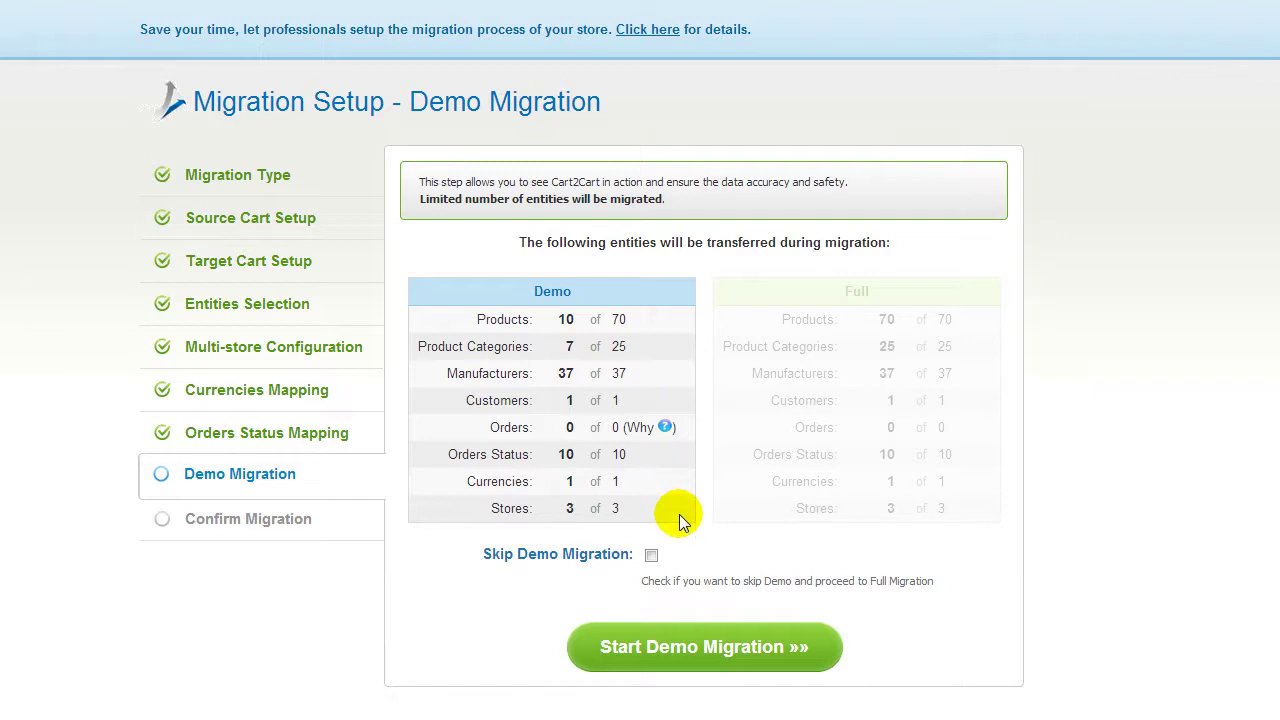
# Leave Skip Demo Migration unticked and start the demo migration.
pyautogui.click(651, 556)
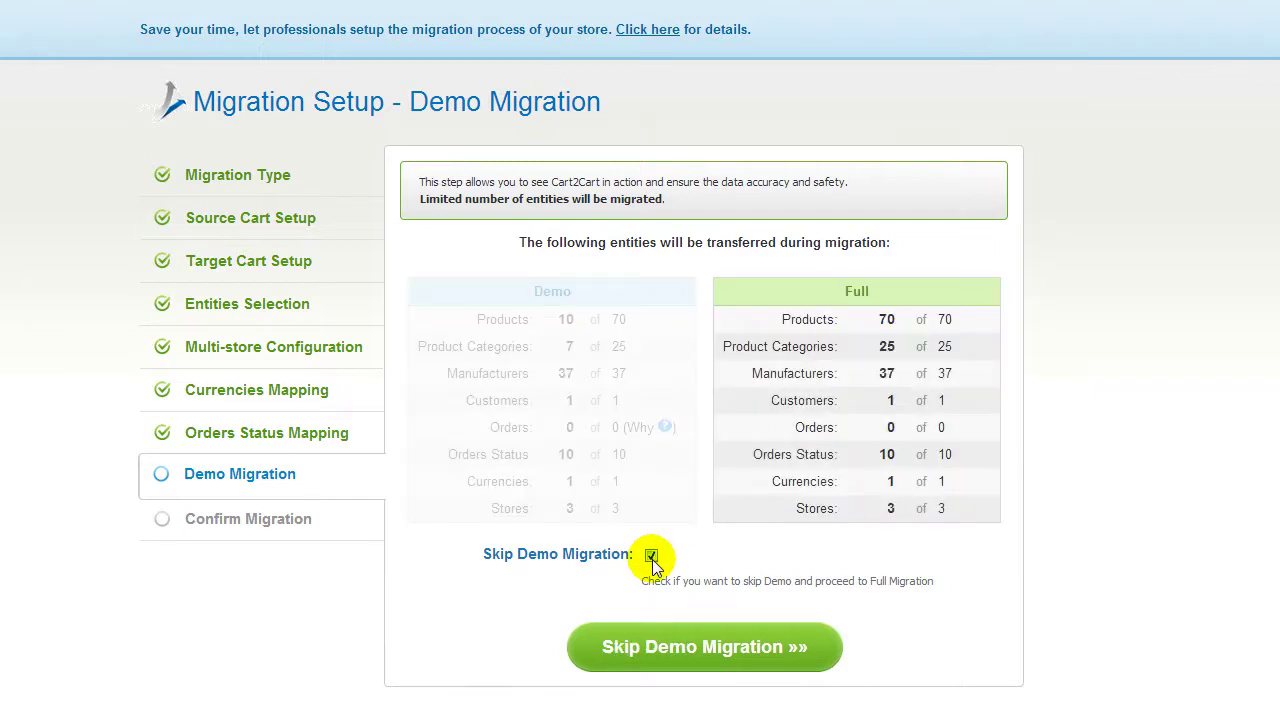
pyautogui.click(651, 556)
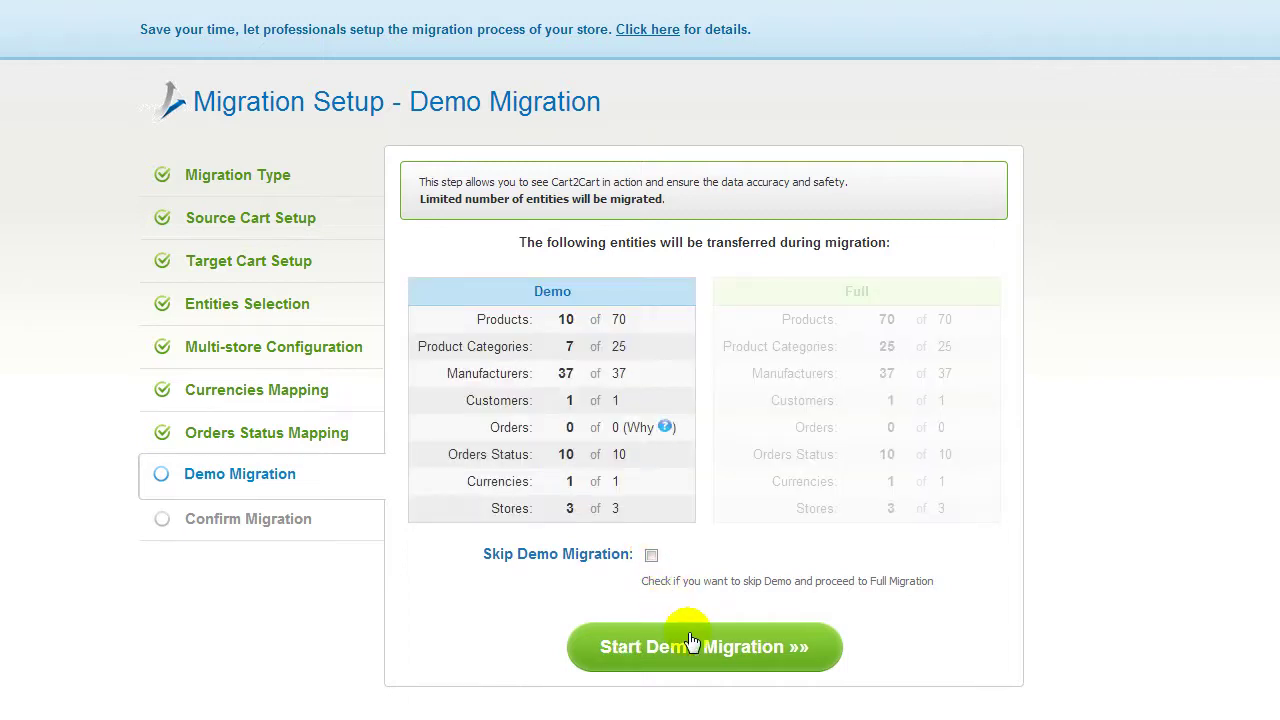
pyautogui.click(690, 640)
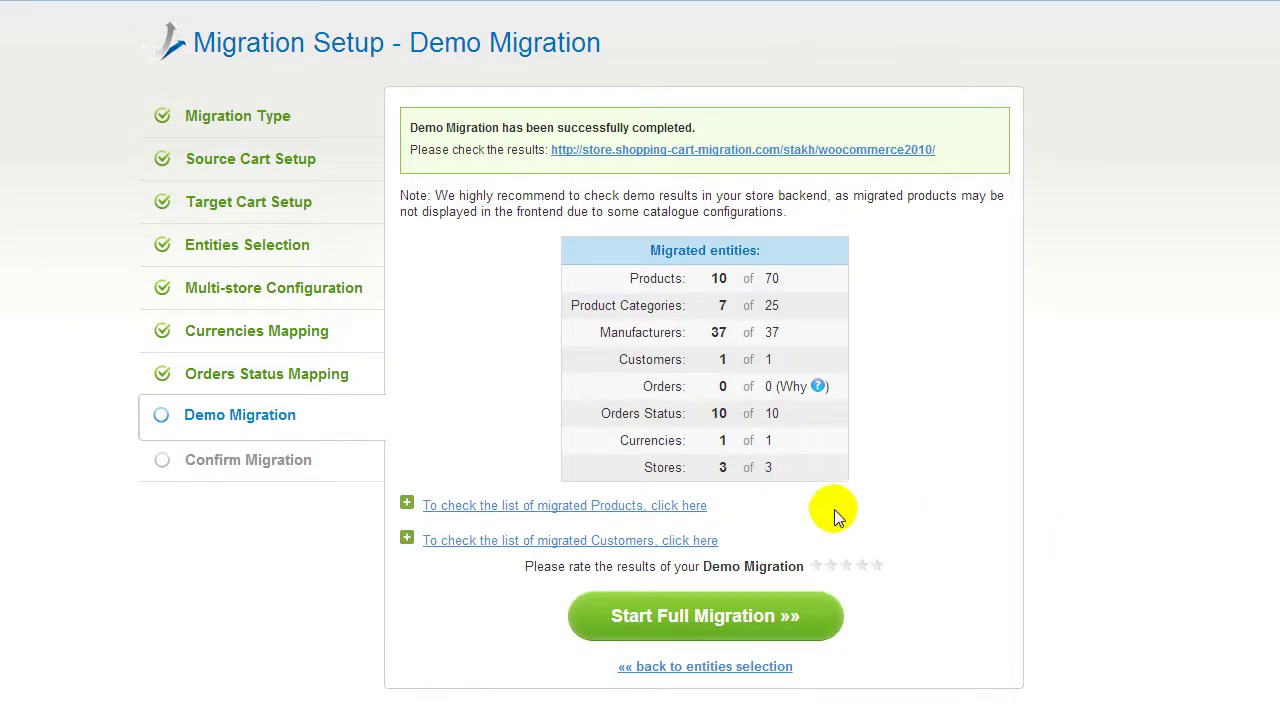
# Expand the migrated products list and open the target store to check demo results.
pyautogui.click(700, 505)
pyautogui.moveTo(1002, 603); pyautogui.dragTo(1004, 677)
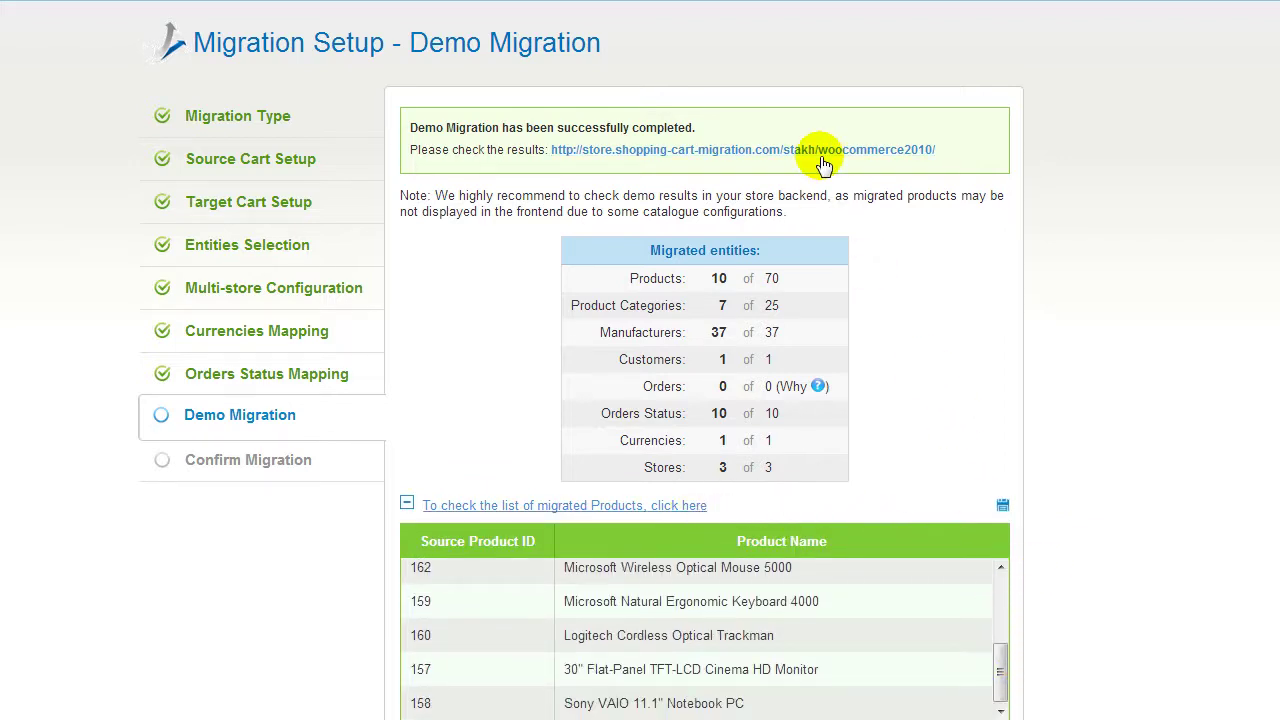
pyautogui.click(822, 163)
# Rate the demo migration five stars and proceed to the $69.00 full migration confirmation.
pyautogui.scroll(-5, 640, 400)
pyautogui.scroll(-3, 516, 360)
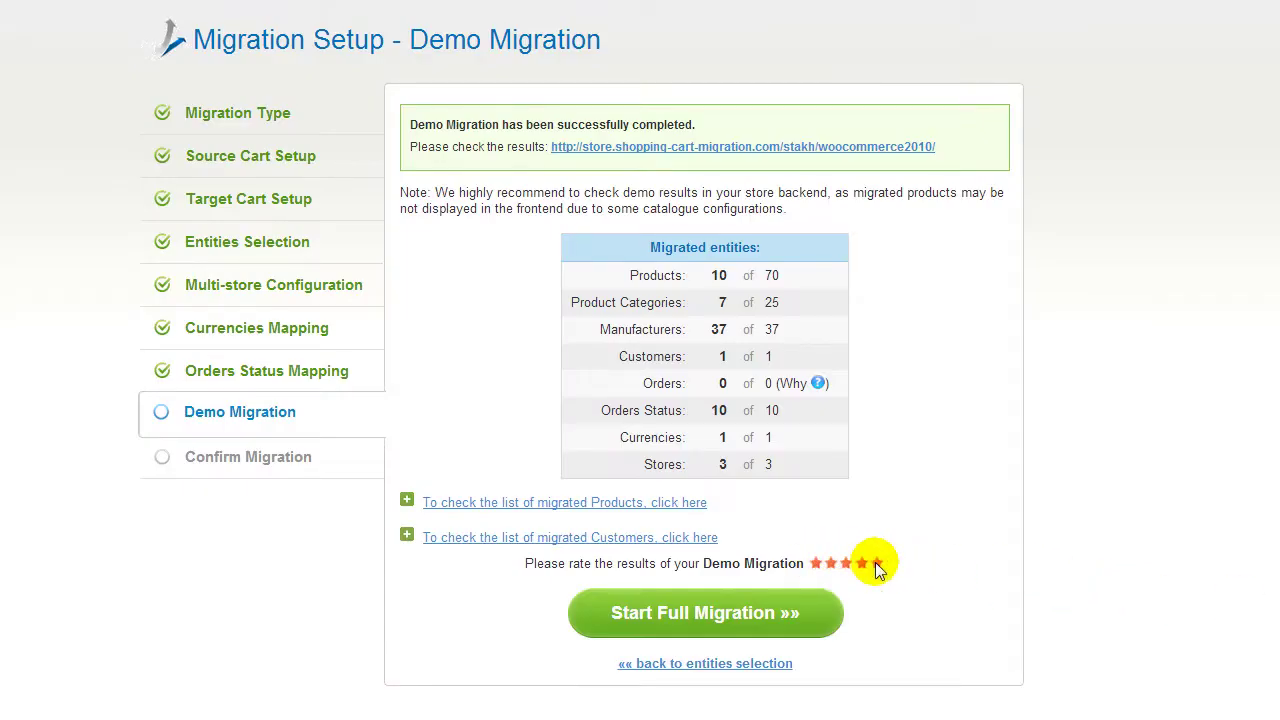
pyautogui.click(875, 563)
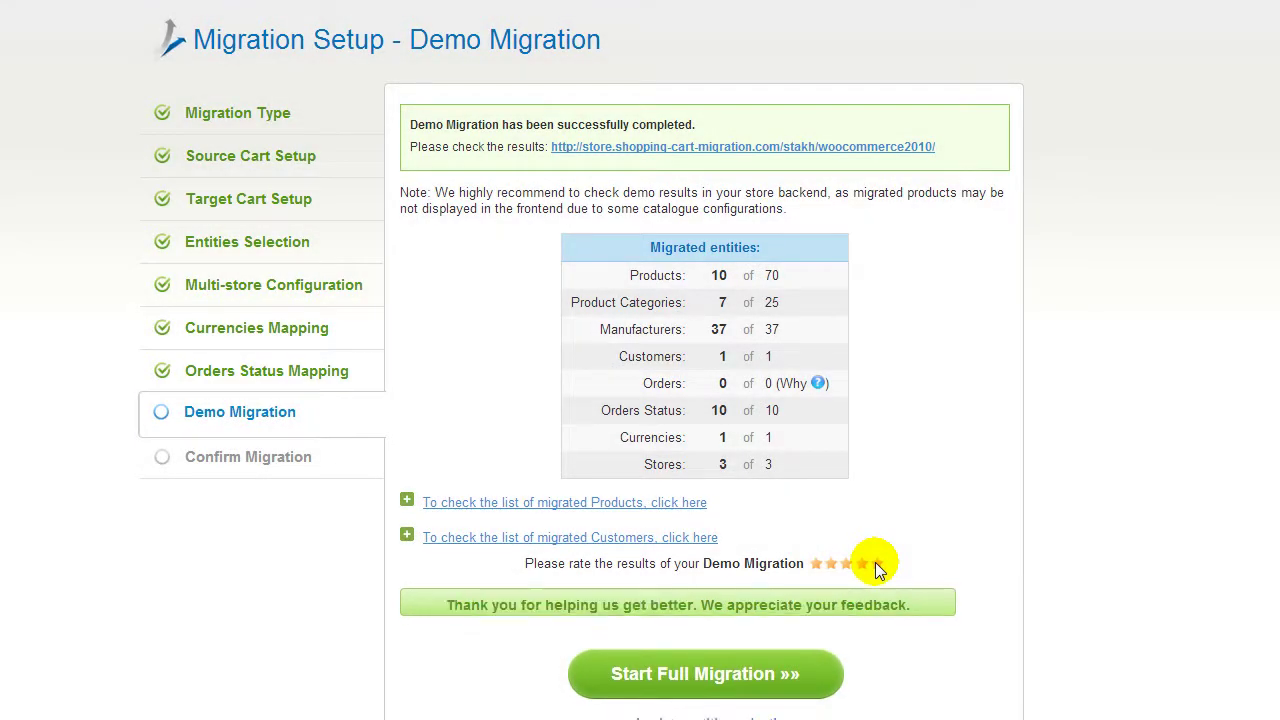
pyautogui.click(778, 616)
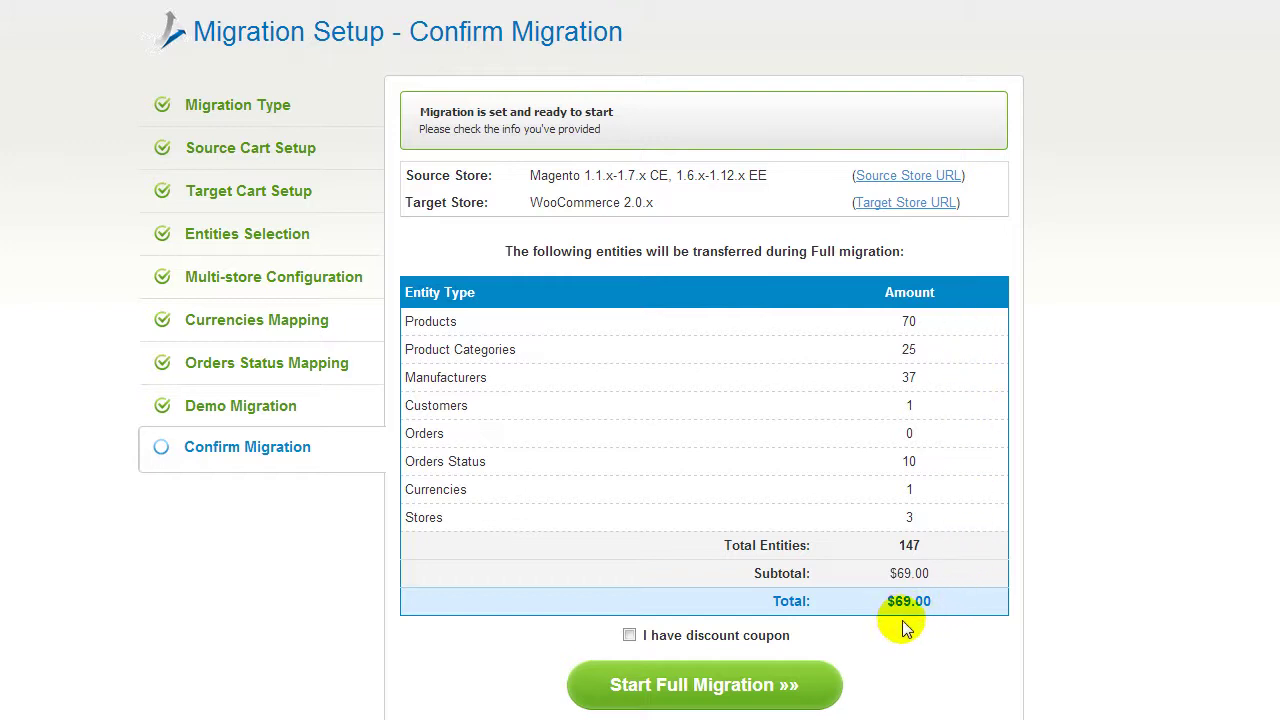
# Run the full migration without a discount coupon, then view the migrated products in the WooCommerce shop.
pyautogui.click(630, 635)
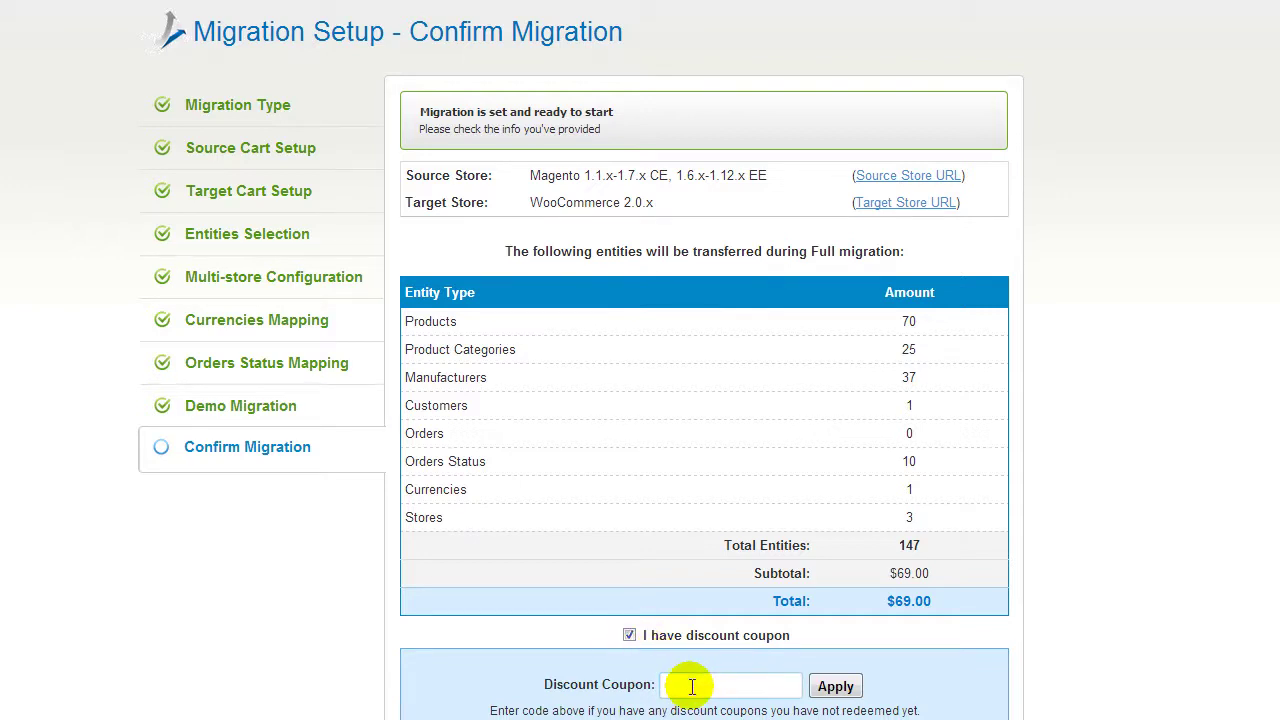
pyautogui.click(630, 636)
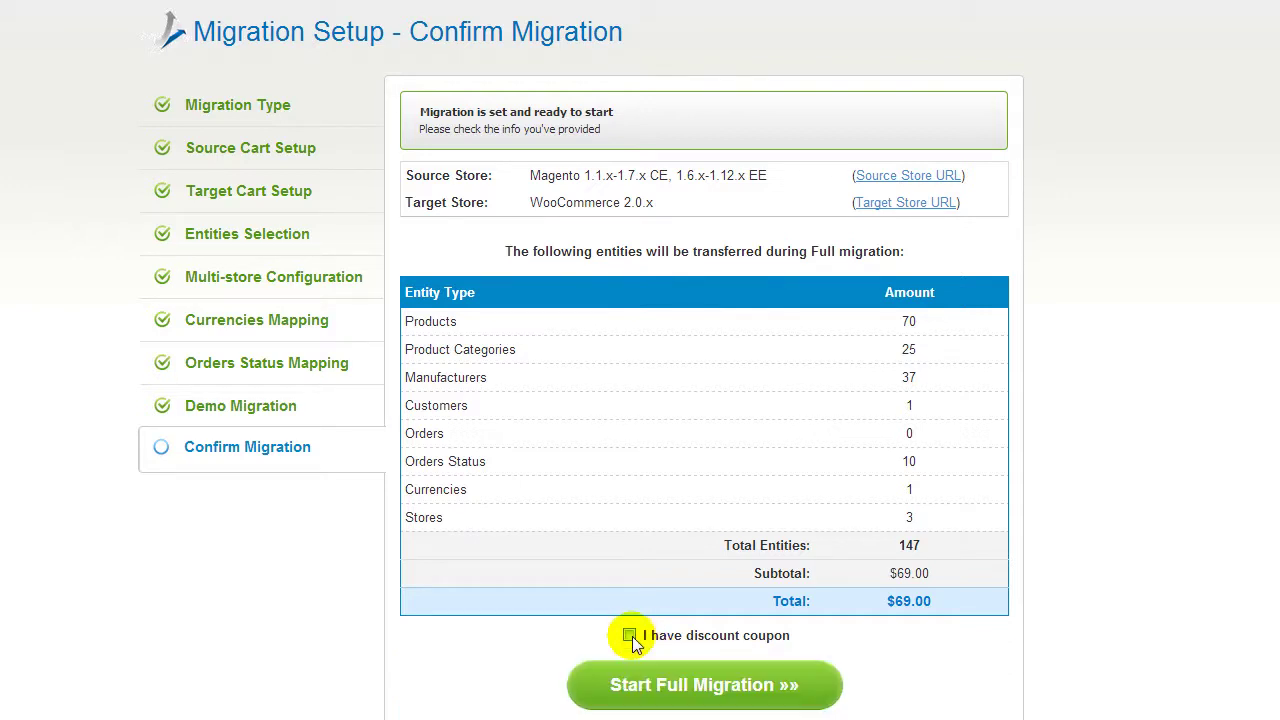
pyautogui.click(662, 686)
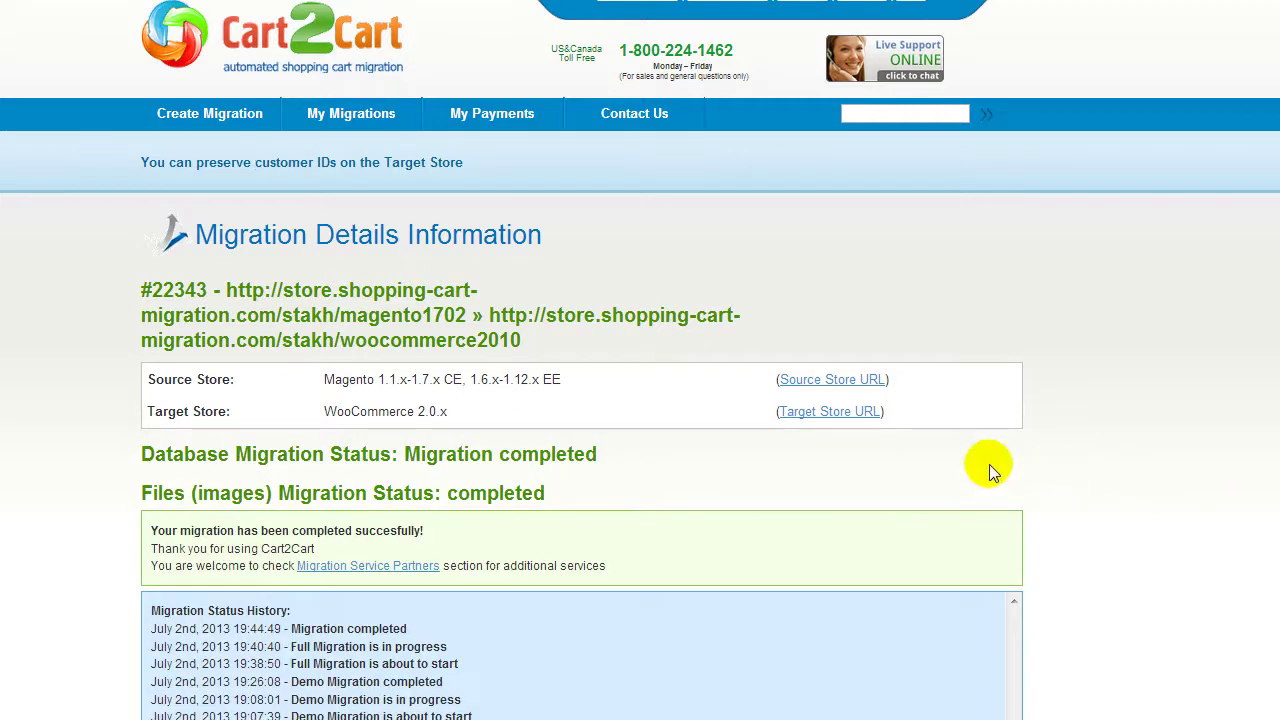
pyautogui.click(848, 413)
pyautogui.scroll(-5, 848, 413)
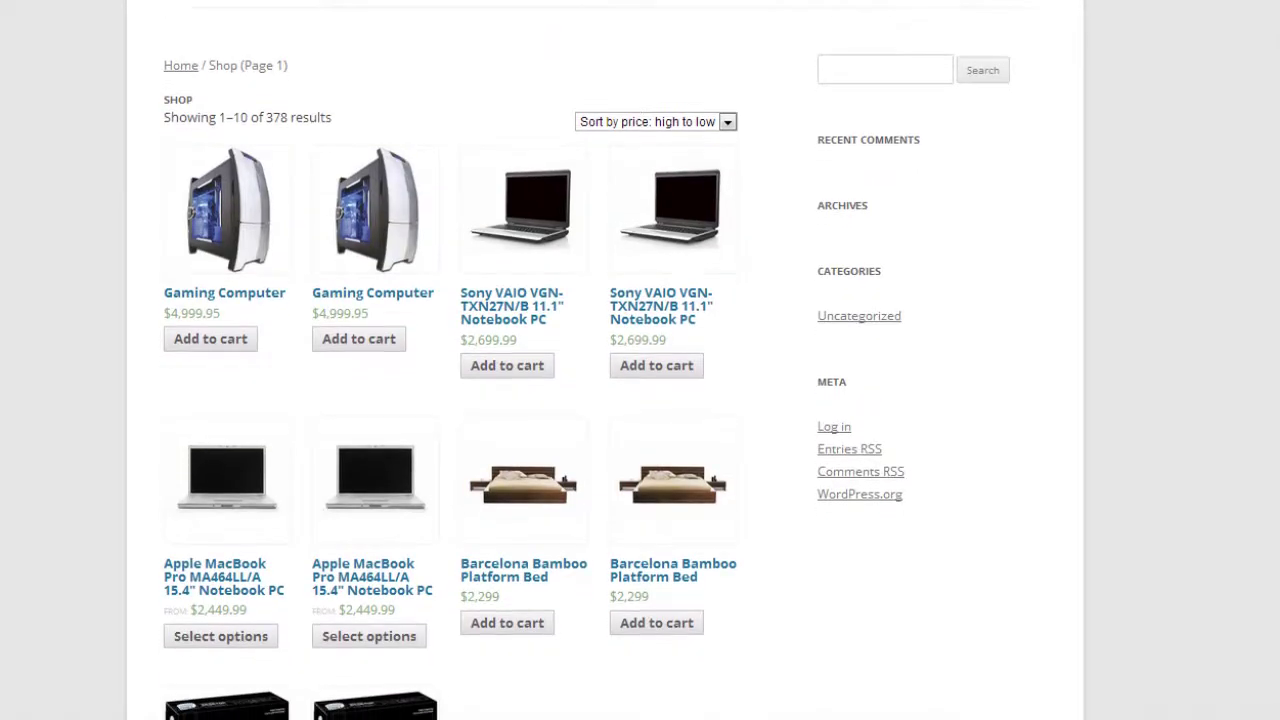